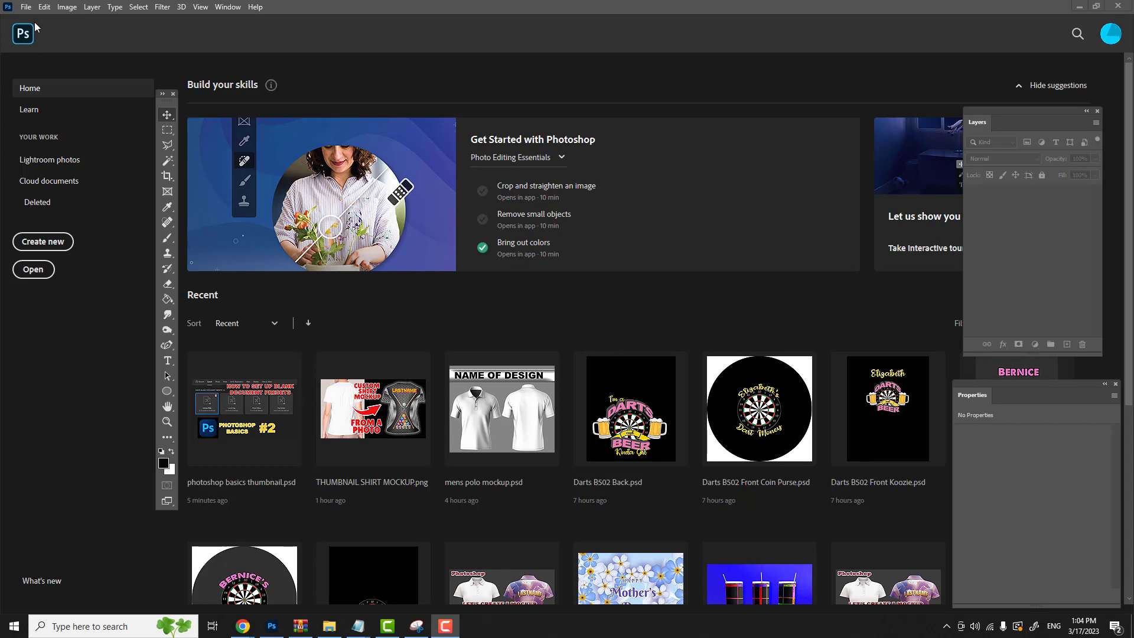
Start a new document and browse the Photo, Print and Art & Illustration presets, then the Saved ones
click(26, 6)
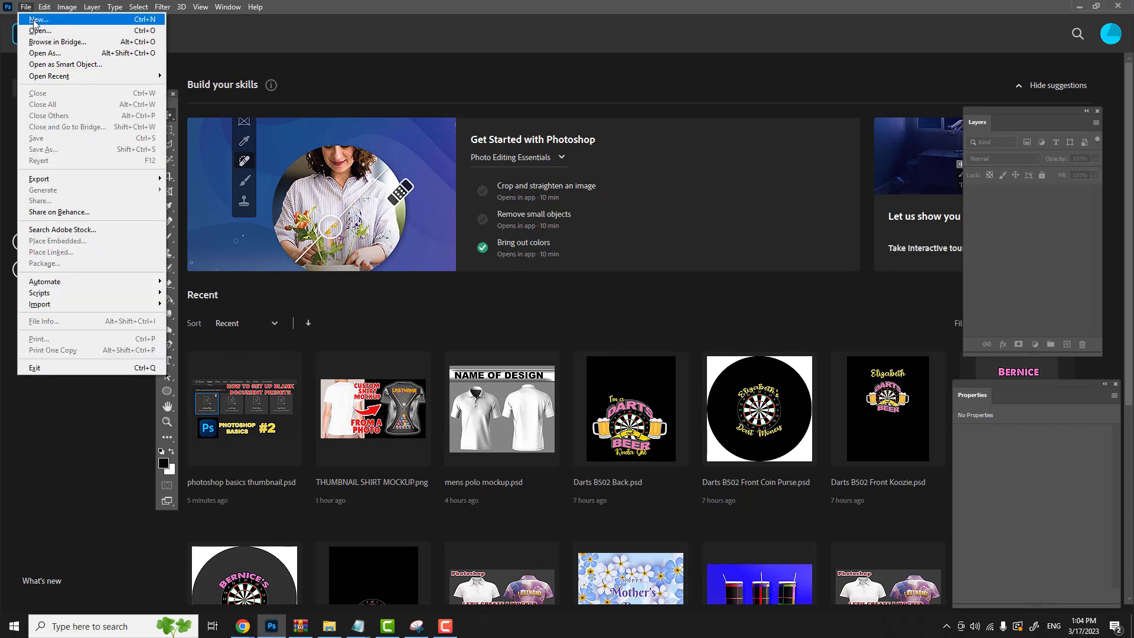
click(34, 20)
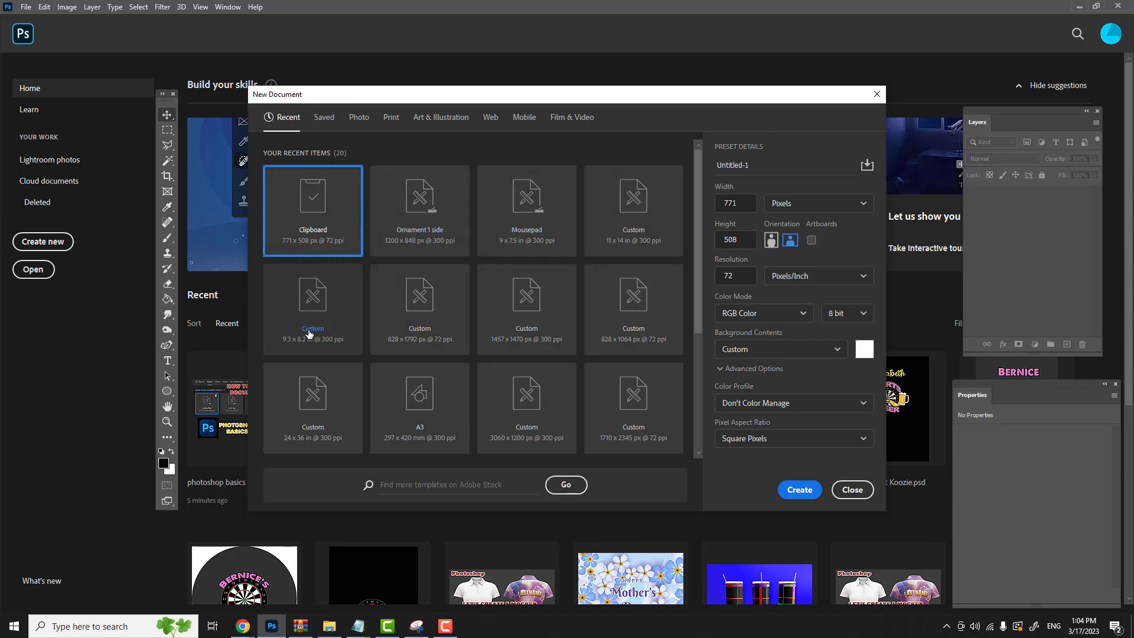
click(356, 119)
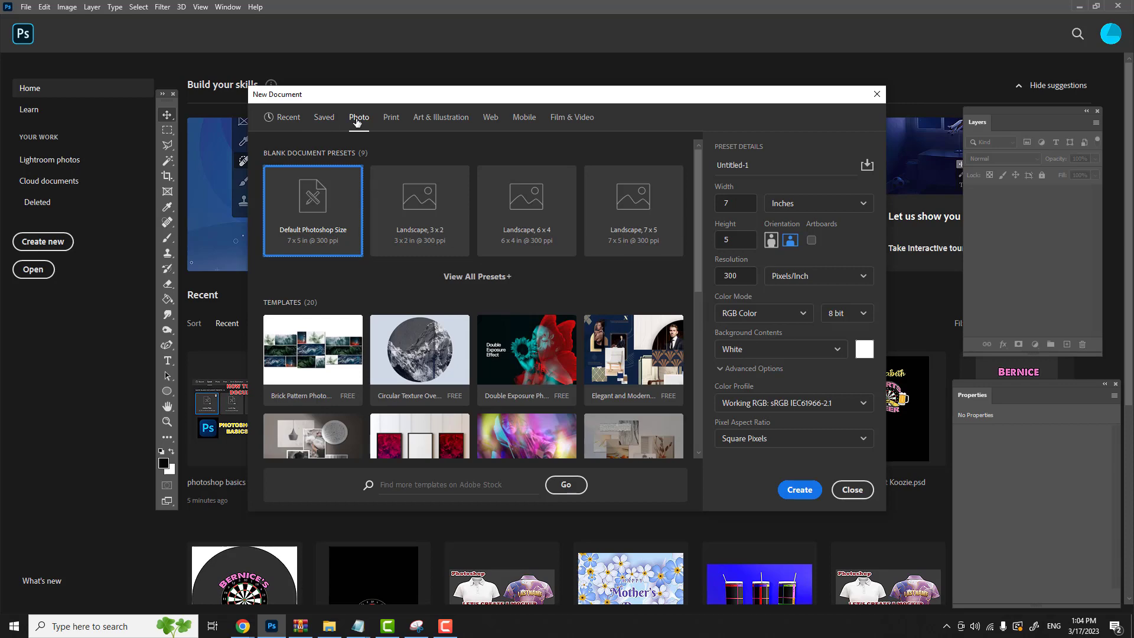
click(391, 119)
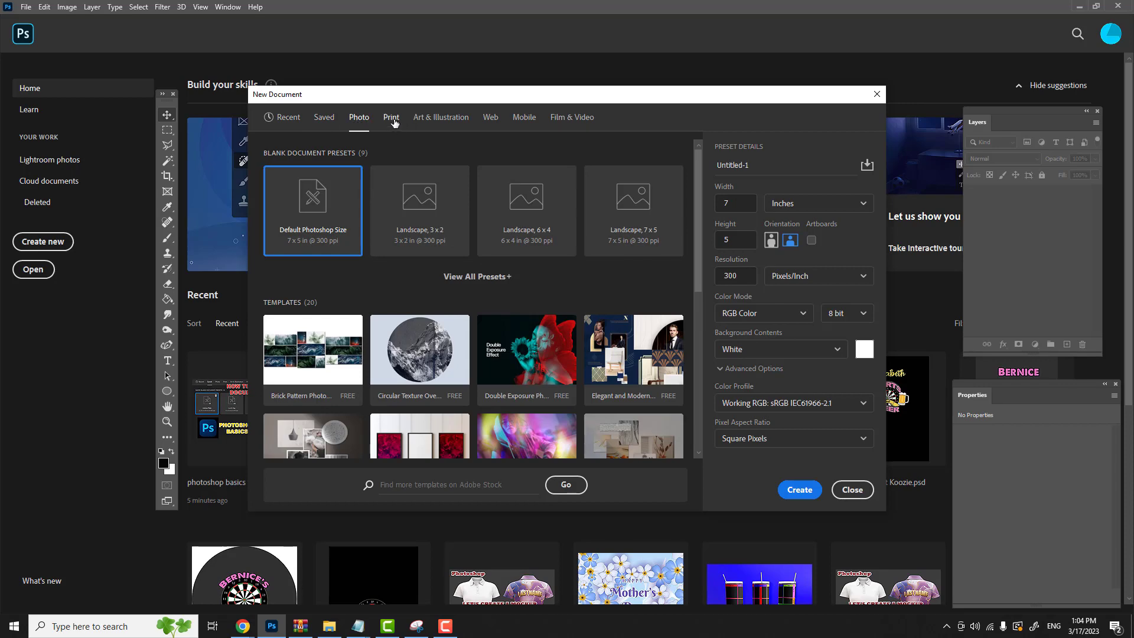
click(430, 121)
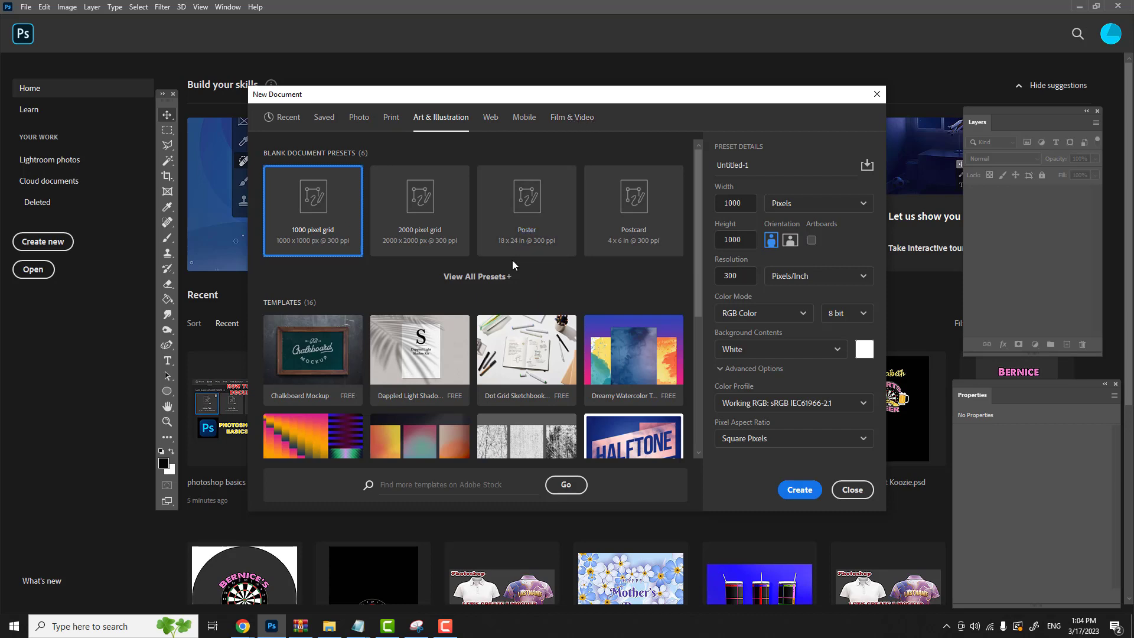
click(323, 120)
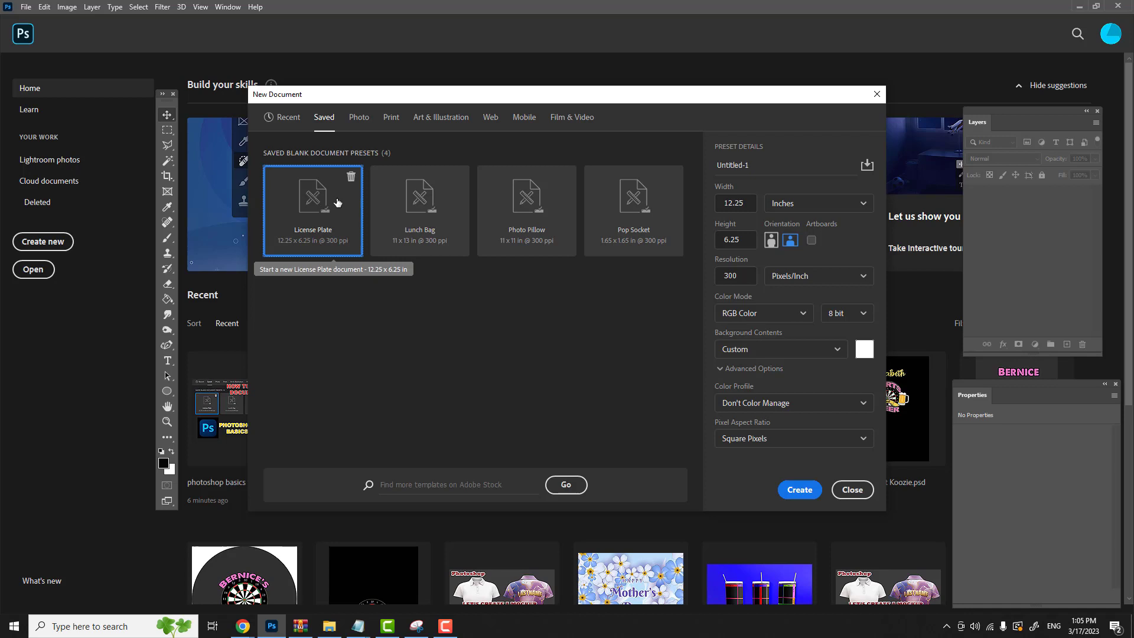
Delete the License Plate, Lunch Bag, Photo Pillow and Pop Socket presets, then show Recent sizes
click(351, 177)
click(351, 177)
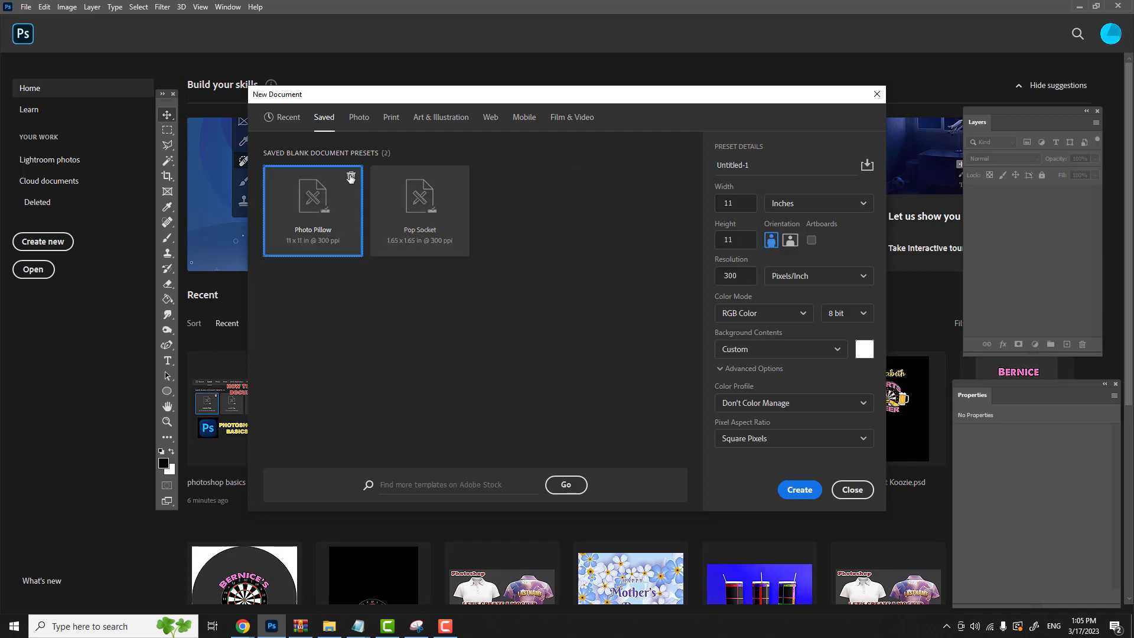
click(351, 177)
click(351, 177)
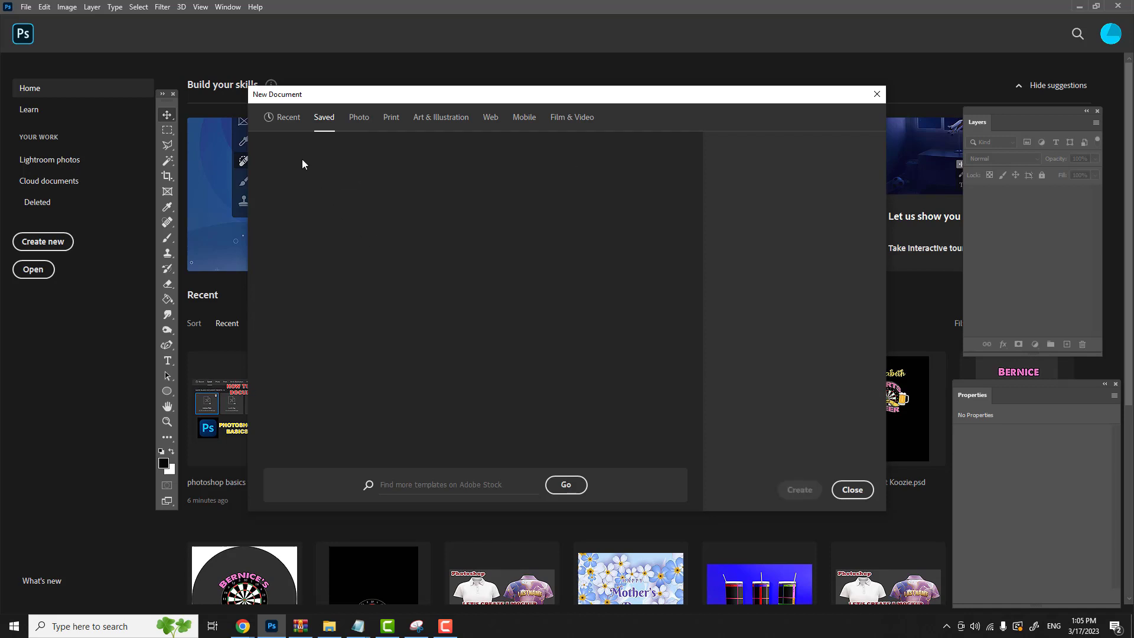
click(295, 117)
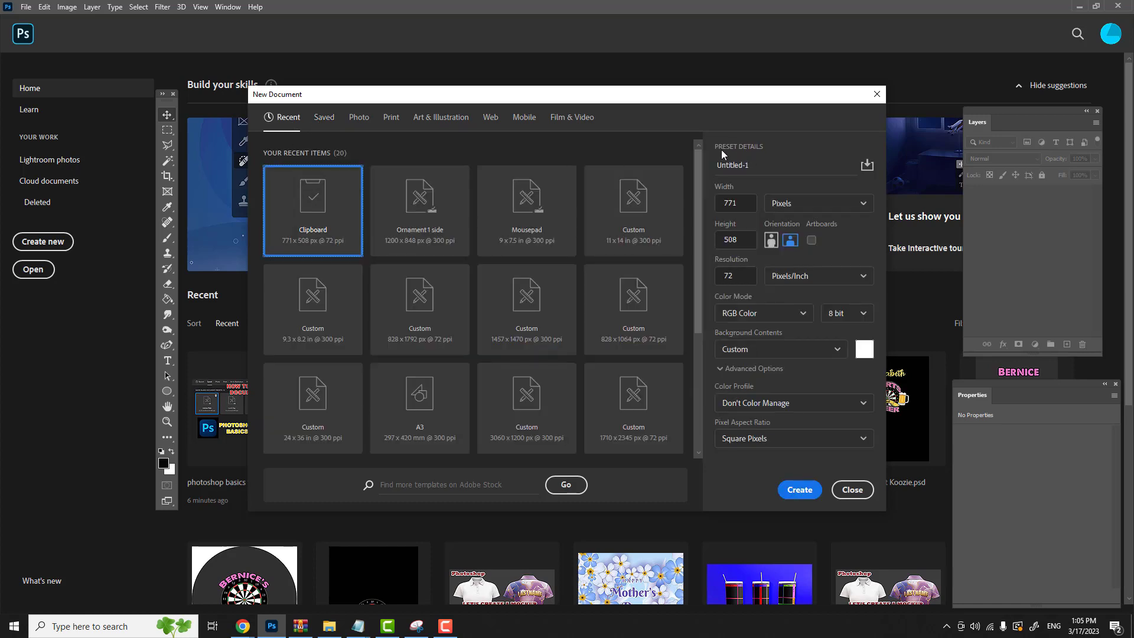
Set the document size to 11 x 13 inches
click(741, 202)
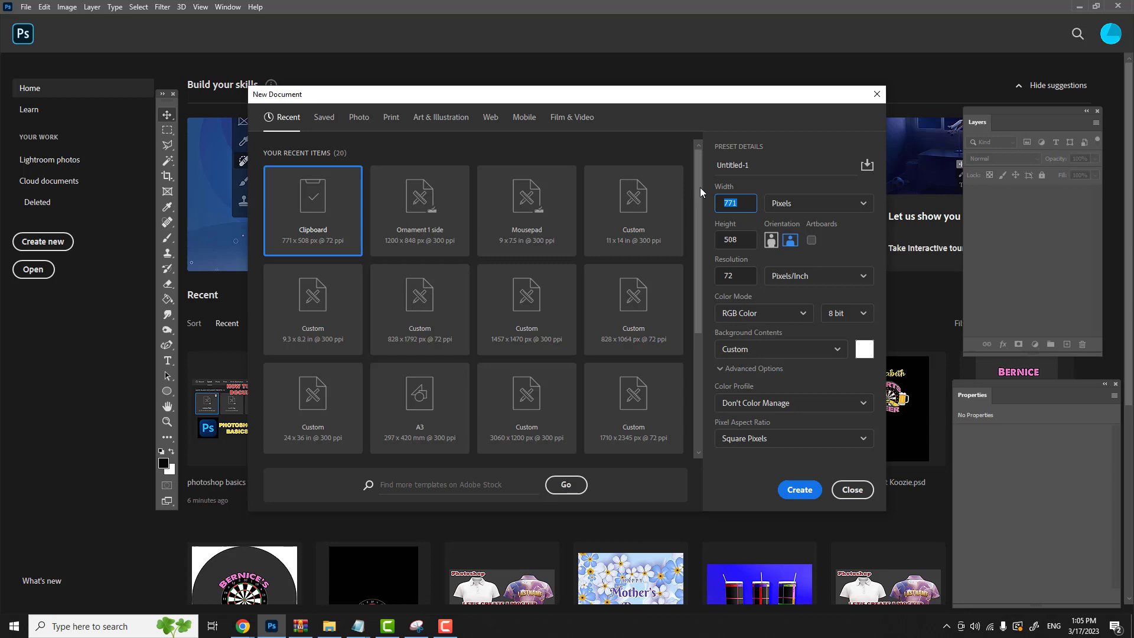
key(Tab)
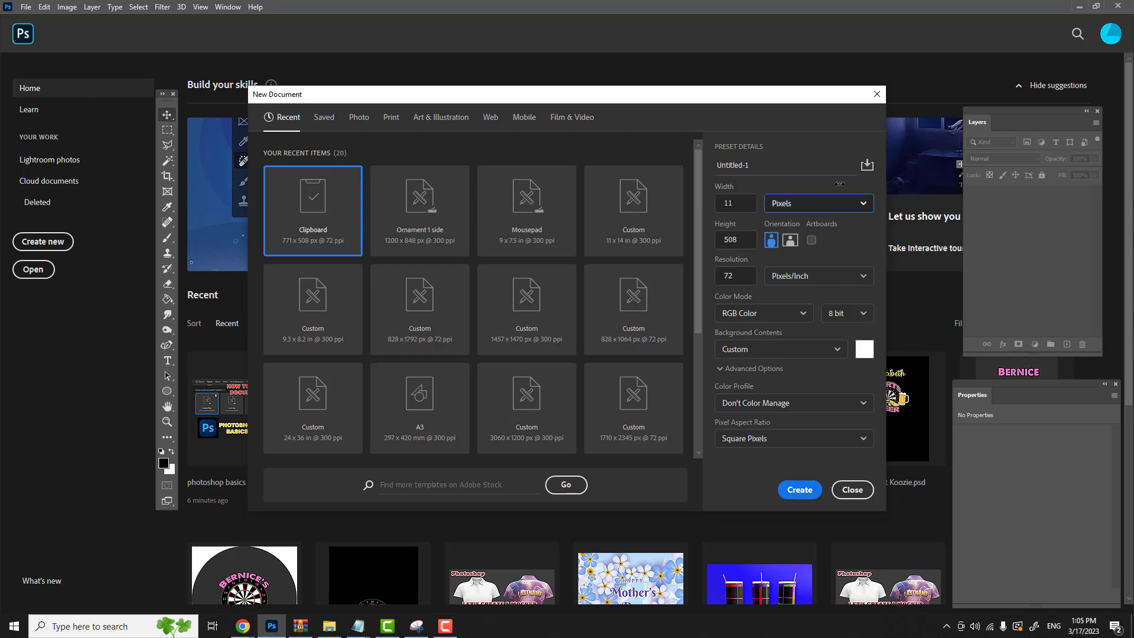
click(862, 204)
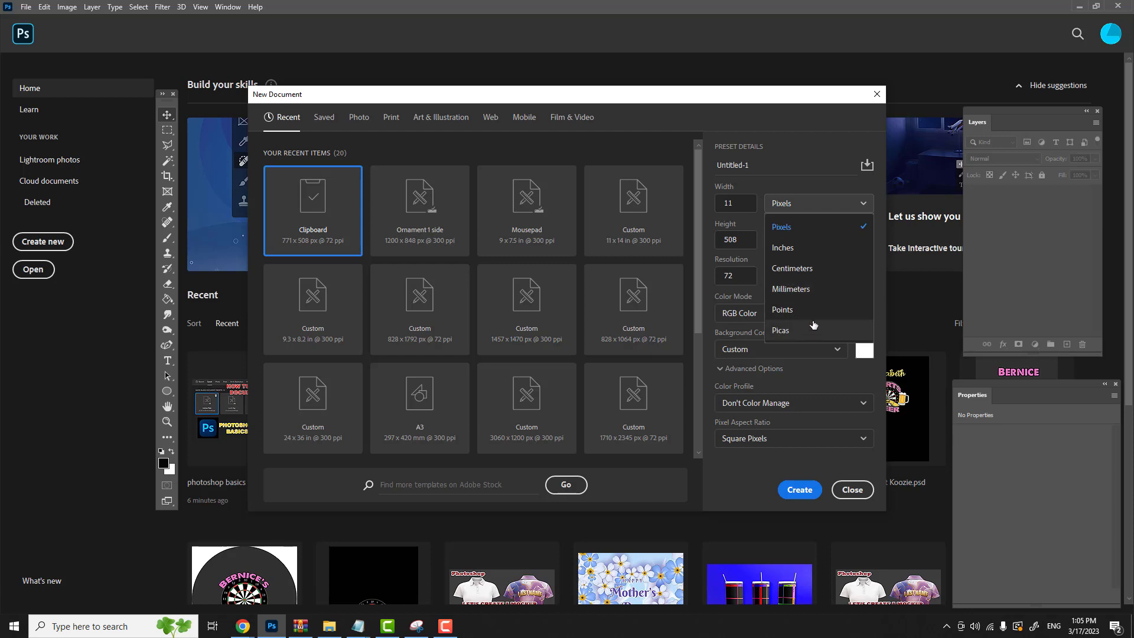
click(780, 249)
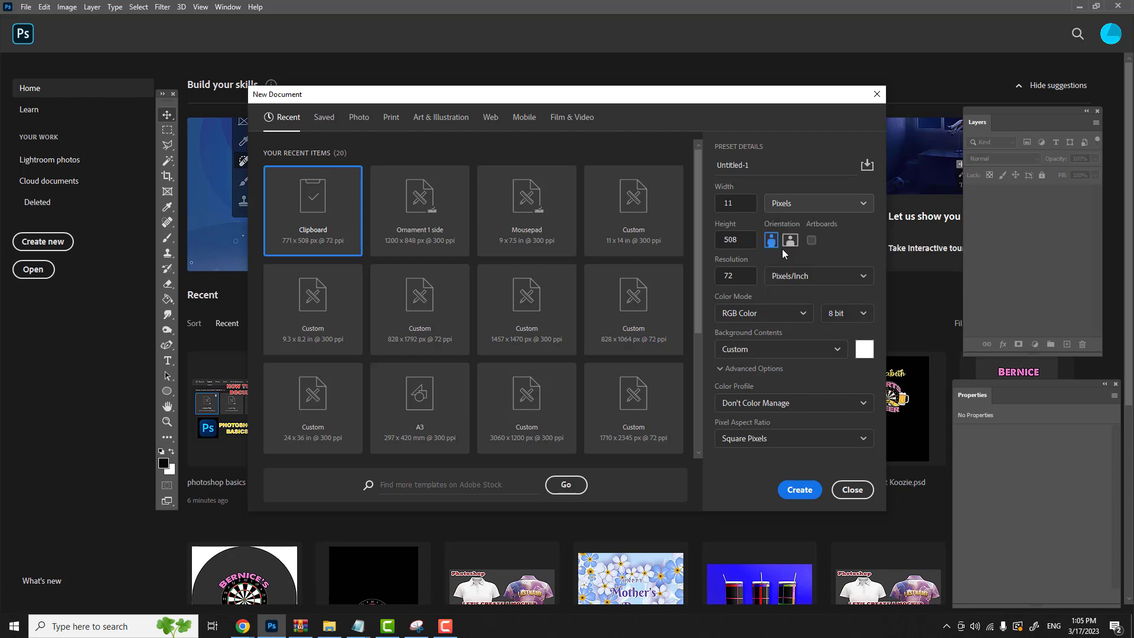
click(750, 203)
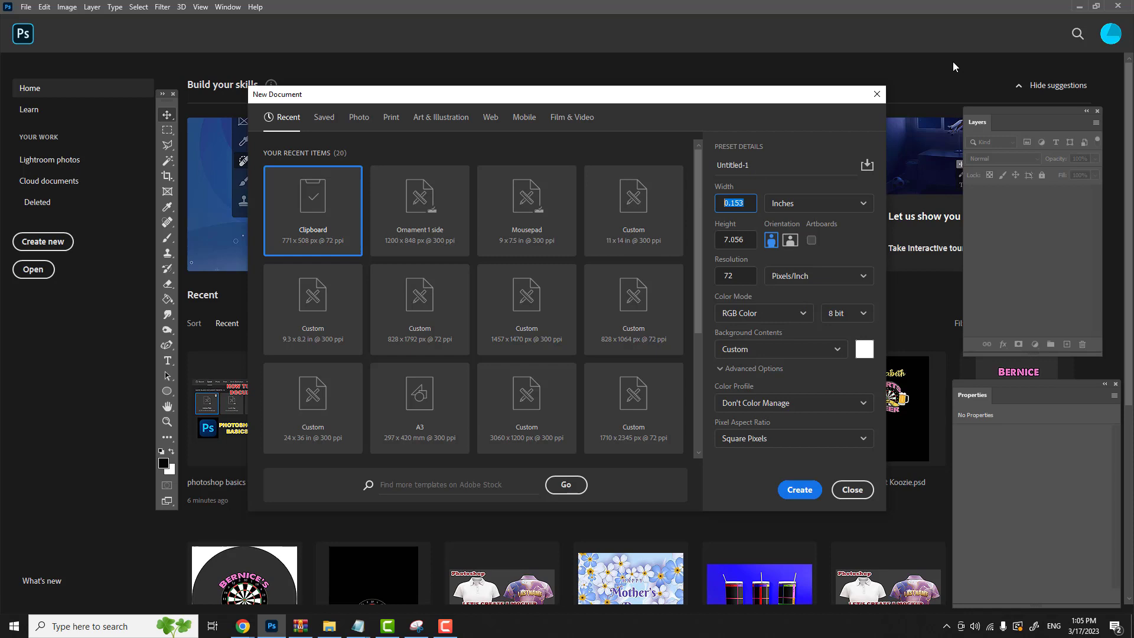
text(11)
key(Tab)
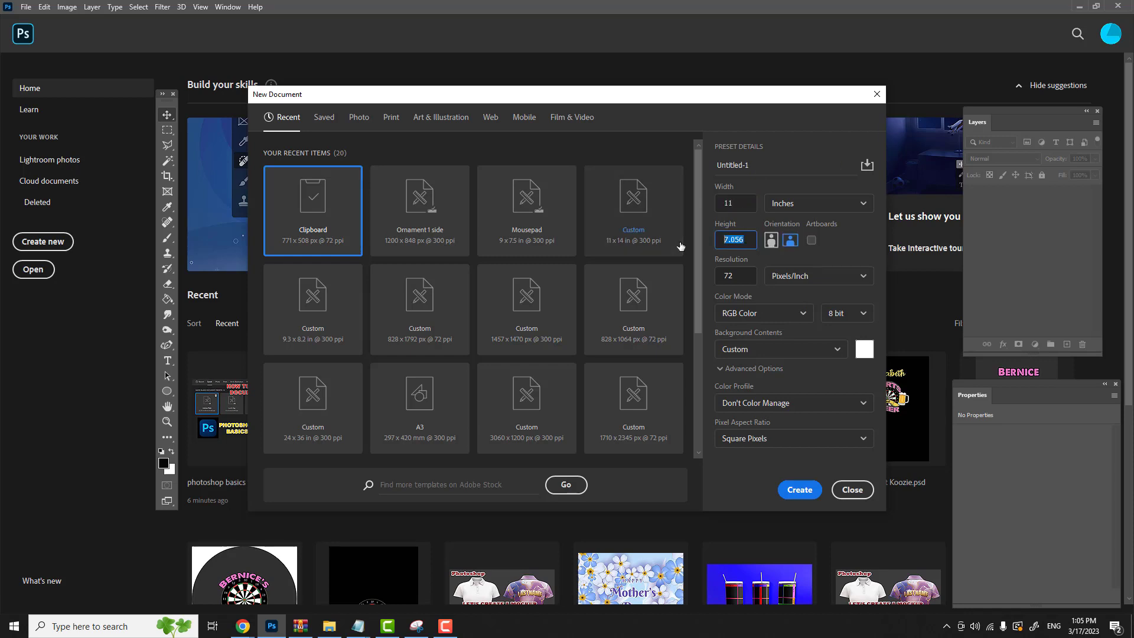
text(13)
Set resolution to 300 ppi and background contents to Transparent
double_click(736, 277)
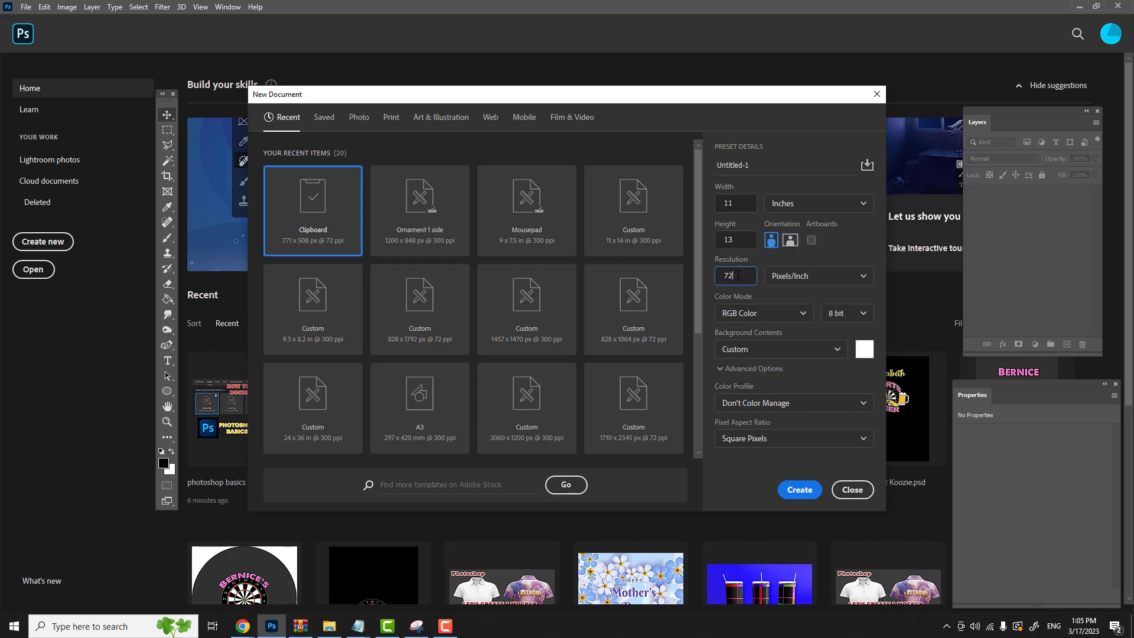
text(300)
click(755, 352)
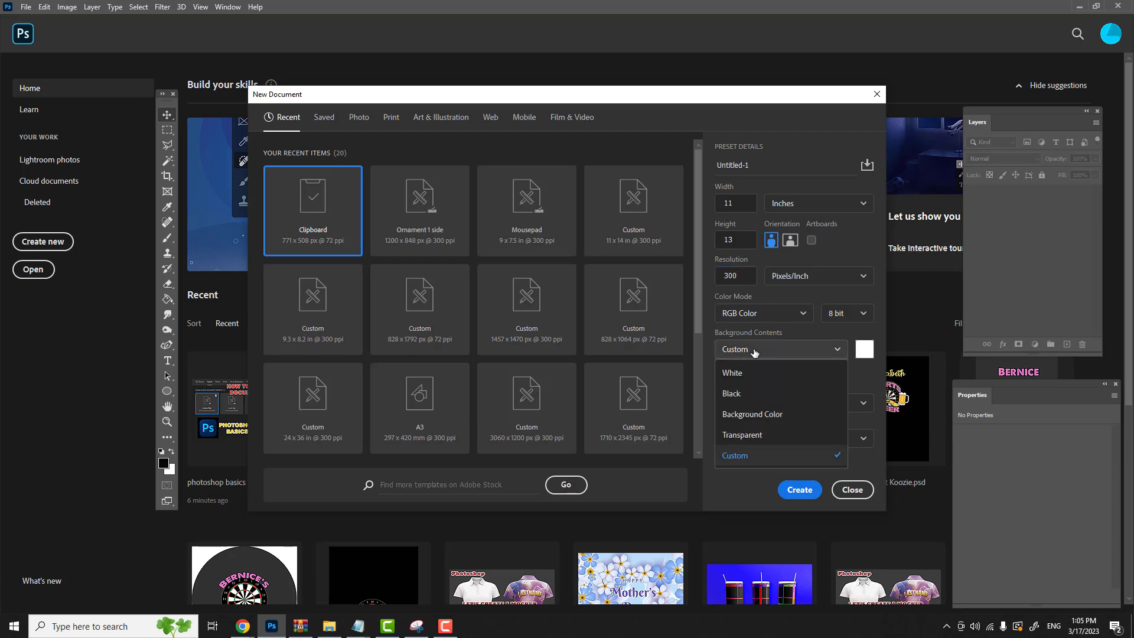
click(743, 436)
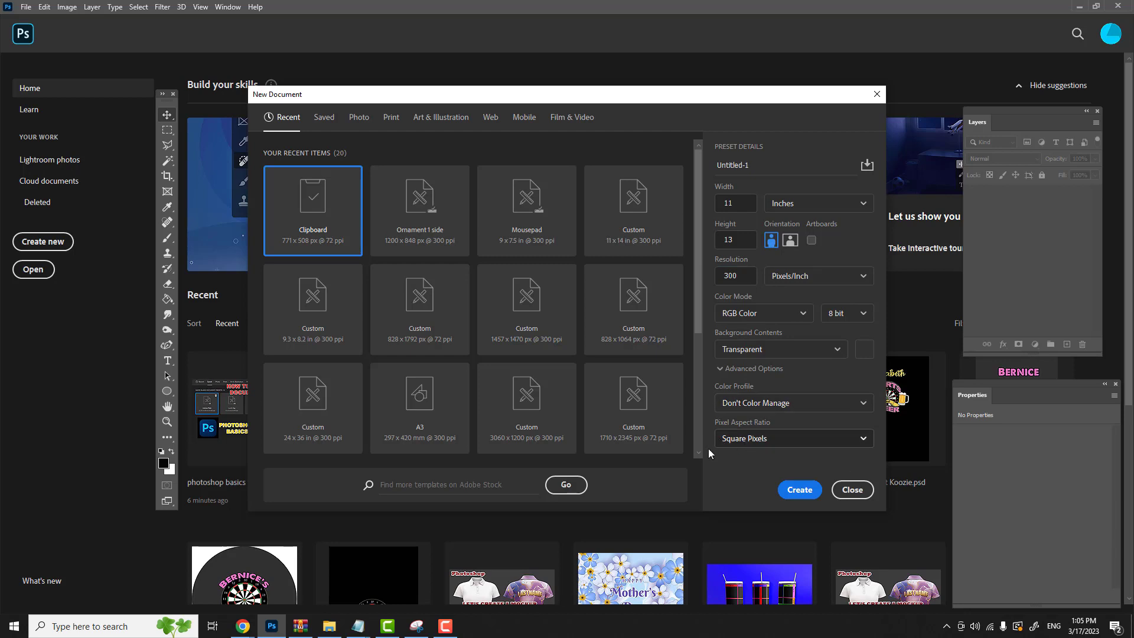
Save the current 11 x 13 in settings as the preset 'Lunch Bag'
click(867, 166)
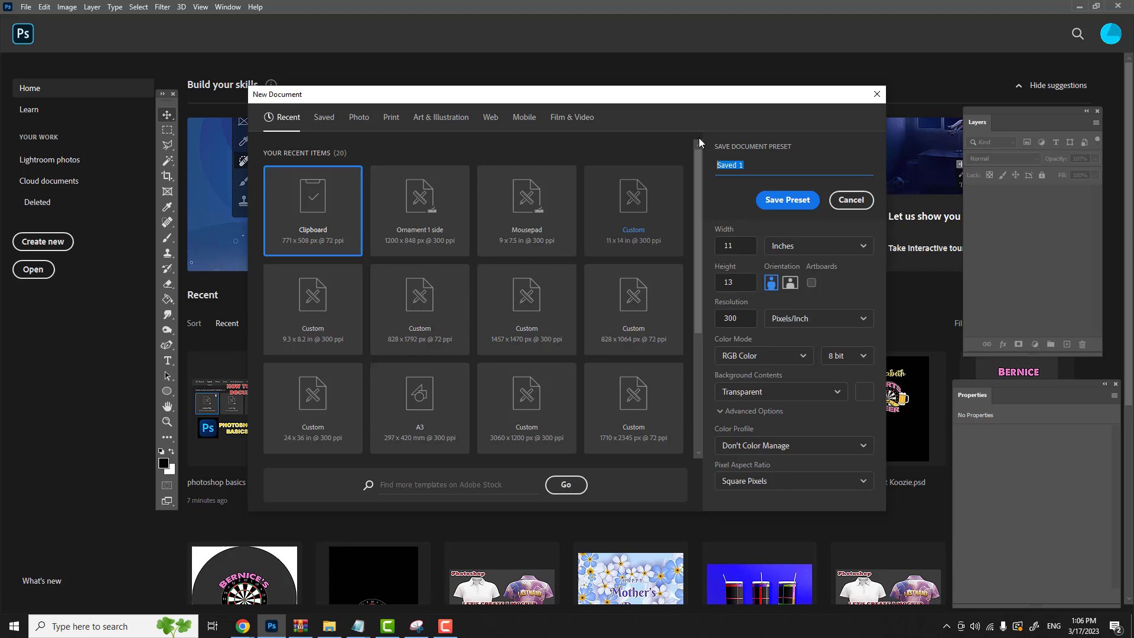
text(Lunch Bag)
click(785, 203)
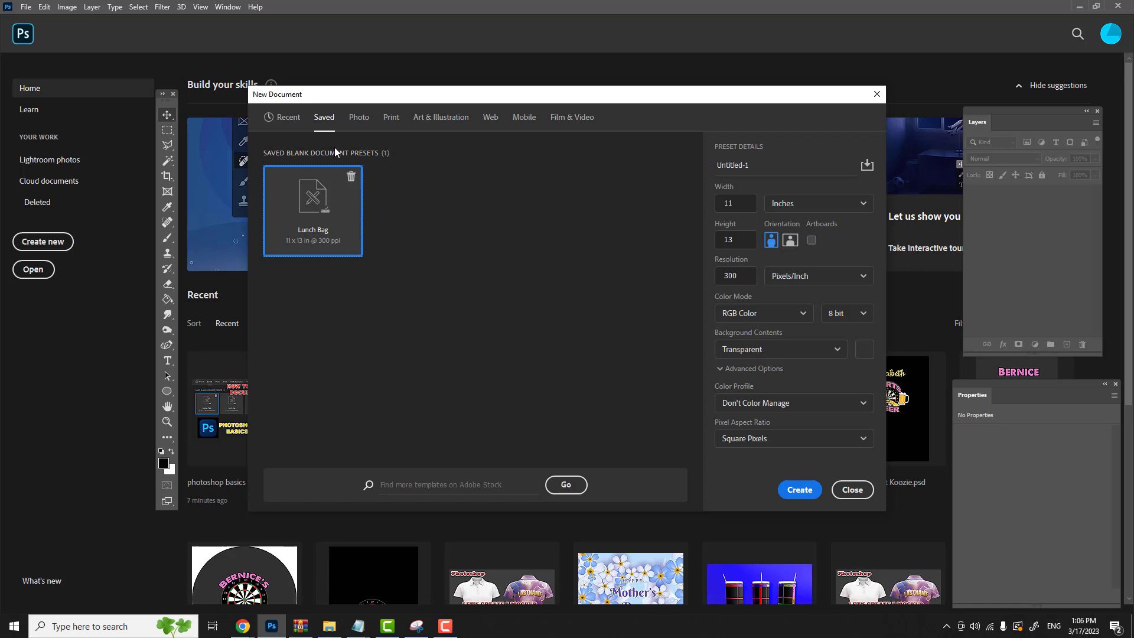
Save a 12.25 x 6.25 in preset named 'License Plate'
click(866, 168)
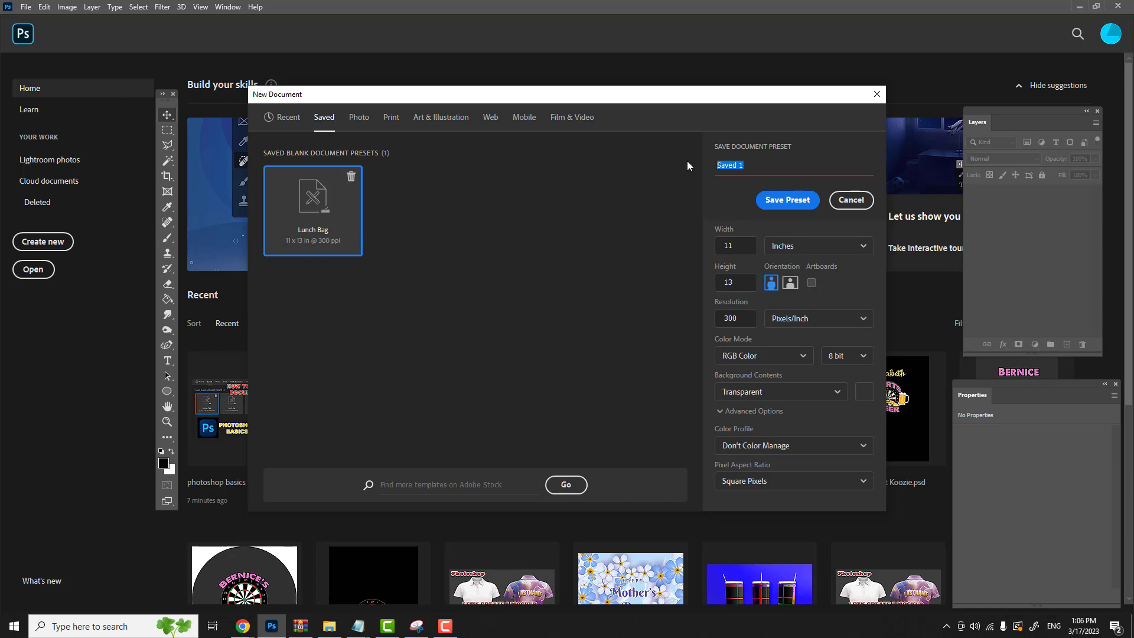
text(License)
text(Plate)
key(Tab)
key(Tab)
key(Tab)
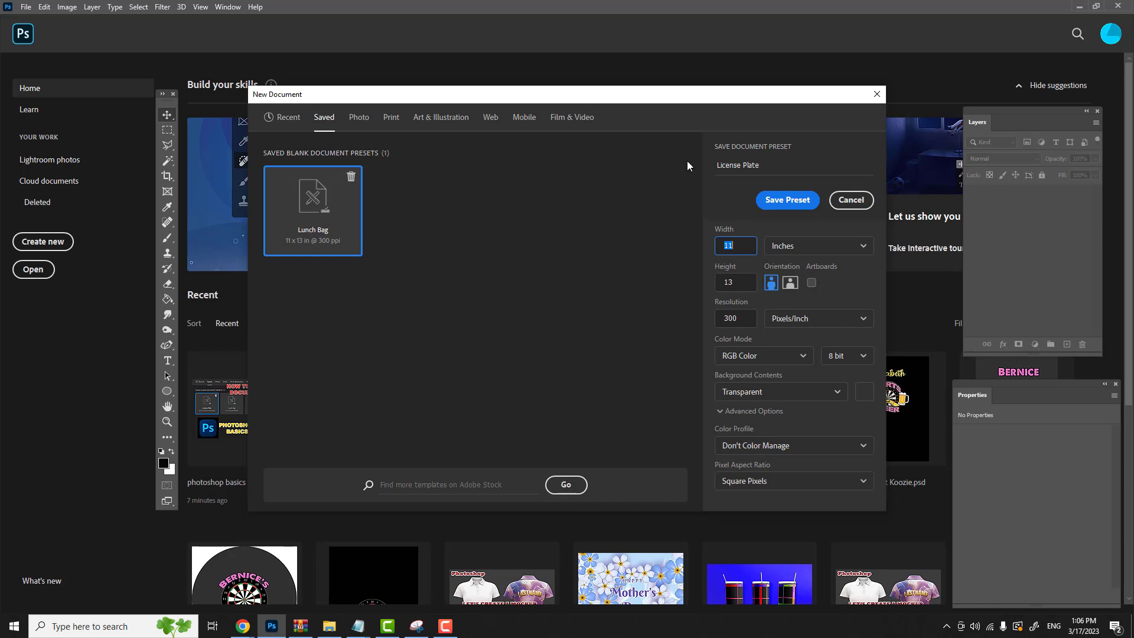
text(12.25)
key(Tab)
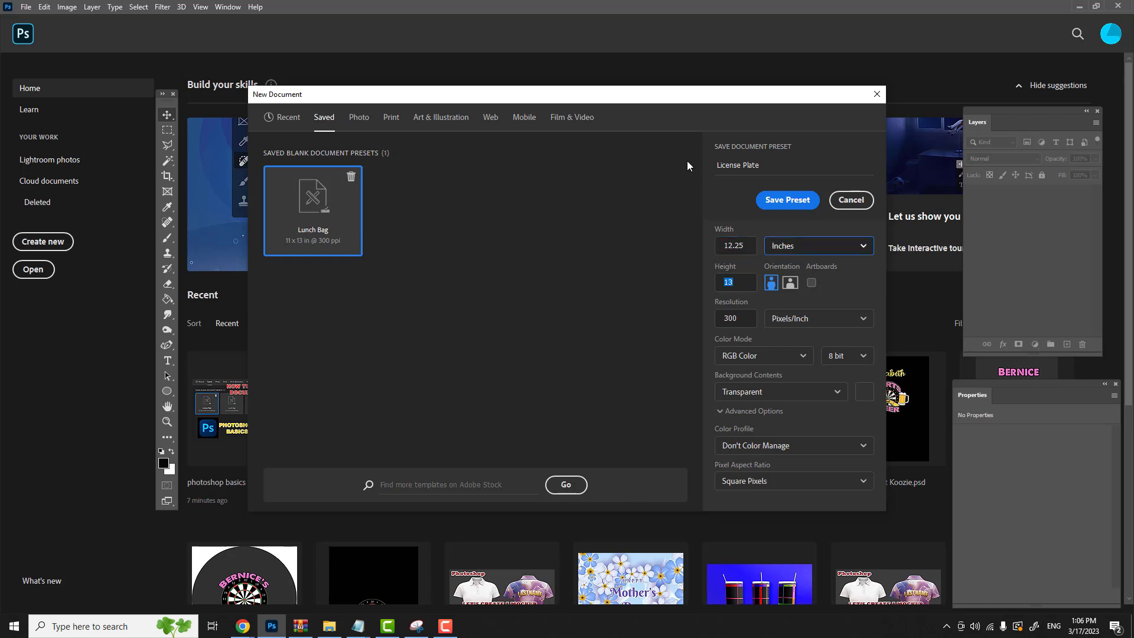
text(6.25)
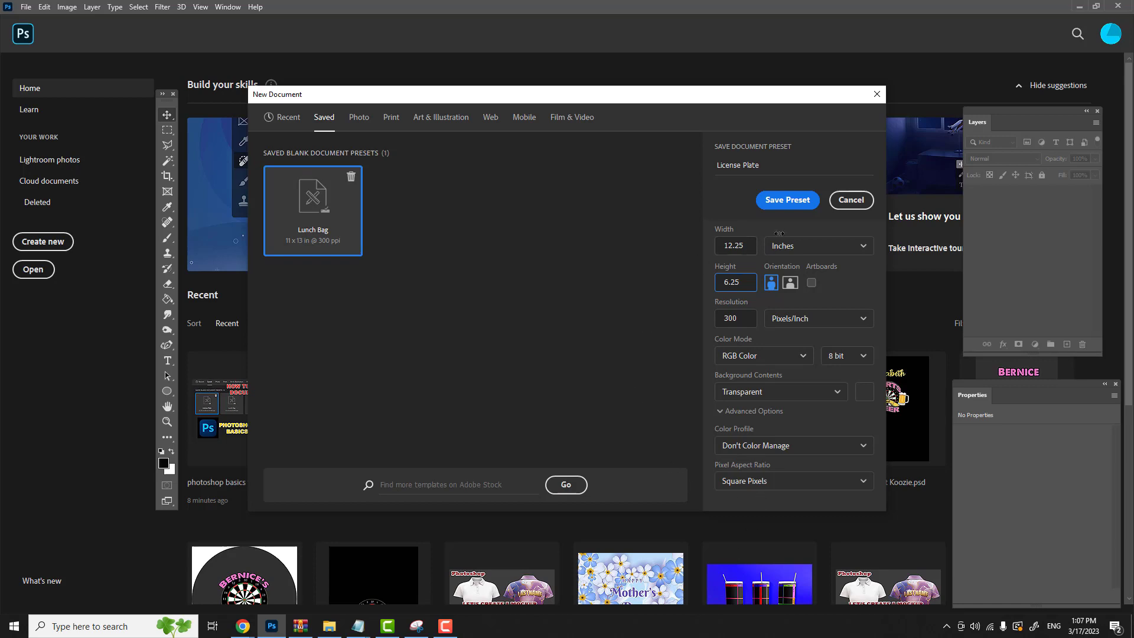
click(780, 201)
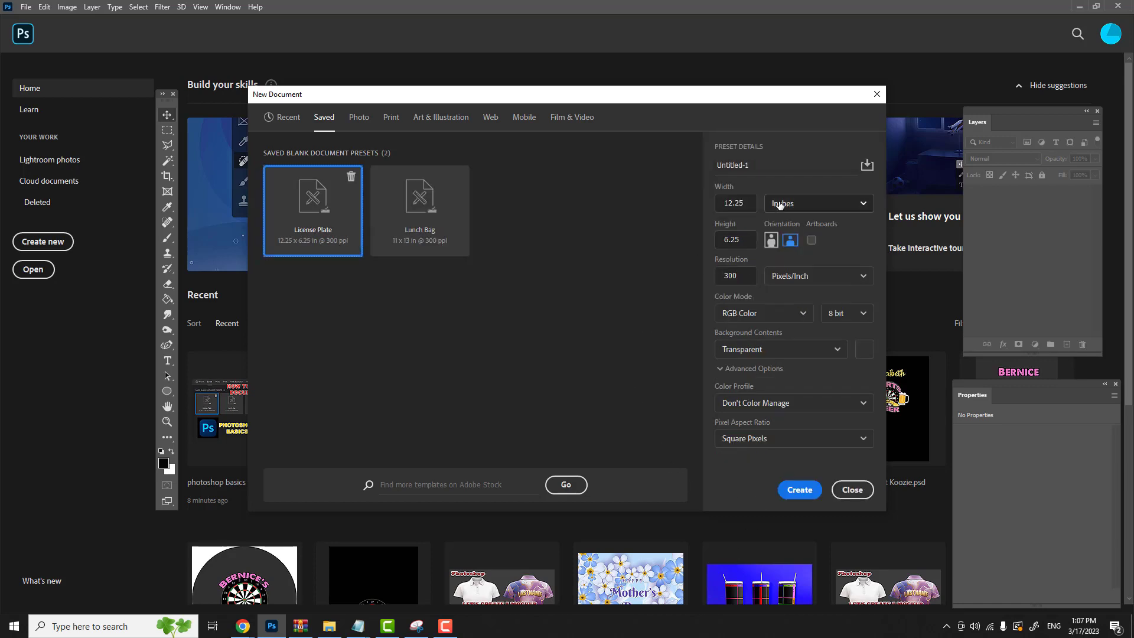
Save an 11 x 11 in portrait preset named 'Photo Pillow'
click(867, 166)
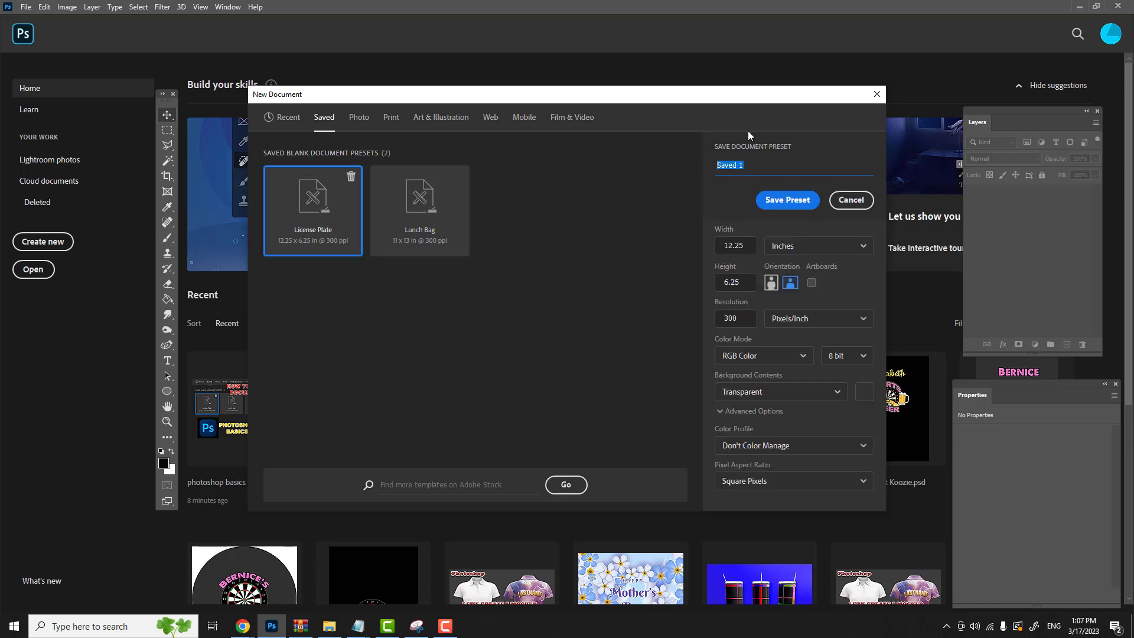
text(Ph)
key(Tab)
key(Tab)
key(Tab)
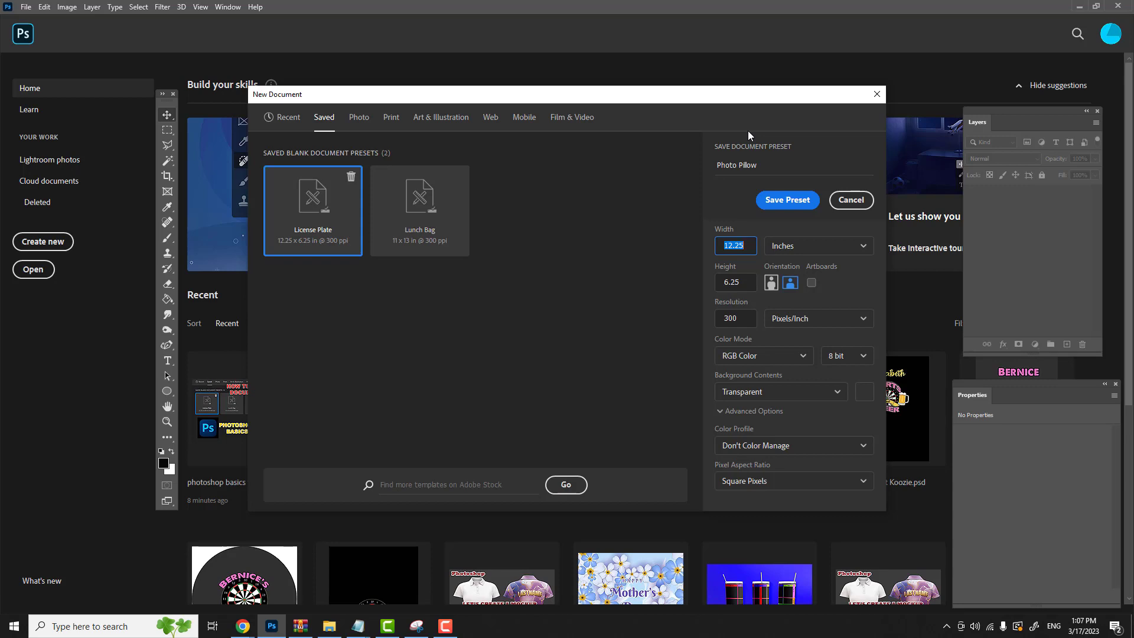
text(11)
key(Tab)
key(Tab)
text(11)
click(771, 282)
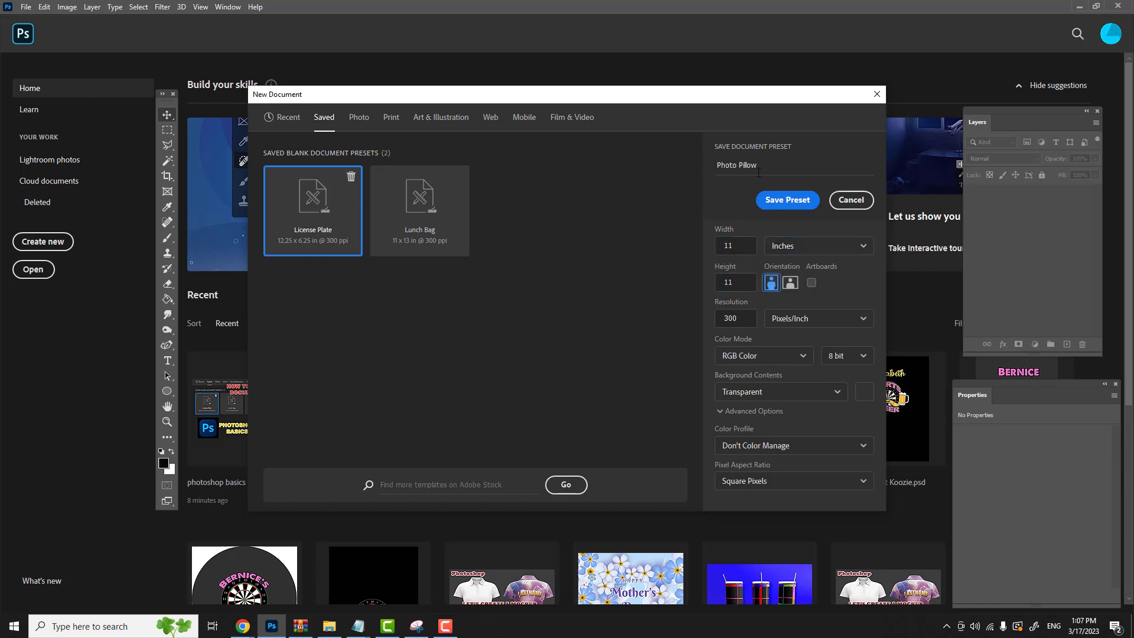
click(785, 201)
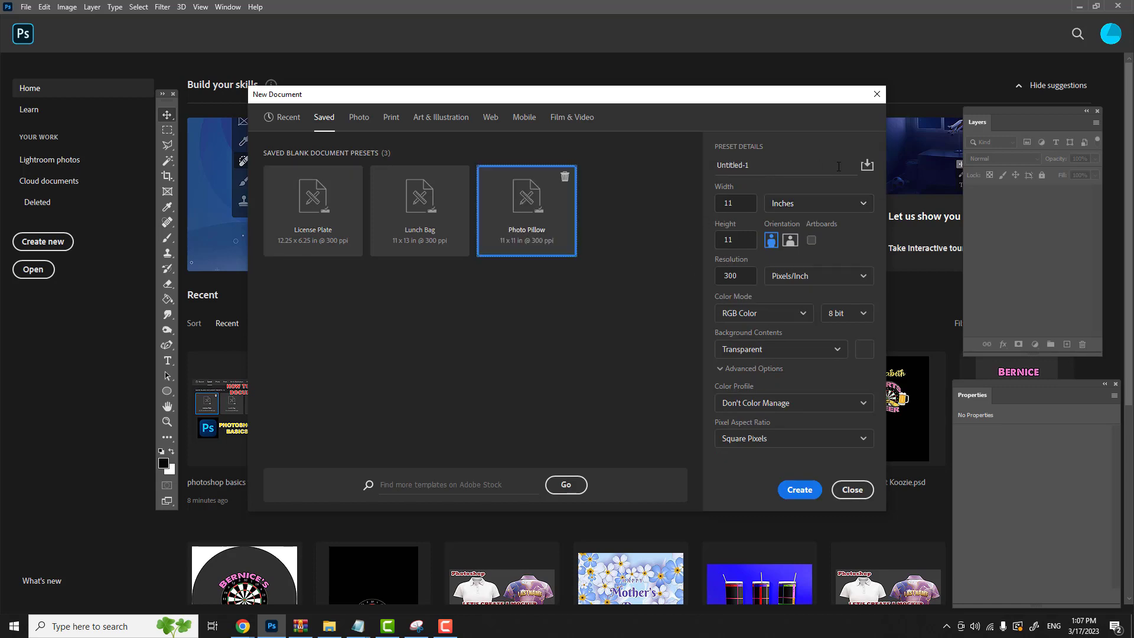
Save a 1.65 x 1.65 in preset named 'Photo Phone Grip'
click(867, 166)
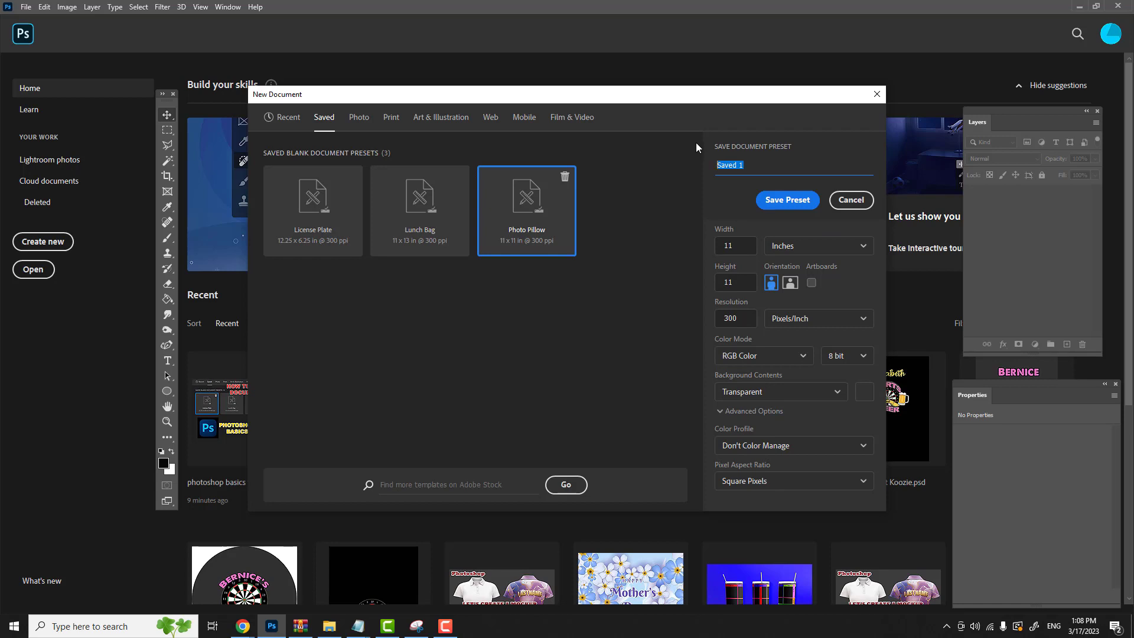
text(Photo Phone Grip)
key(Tab)
key(Tab)
key(Tab)
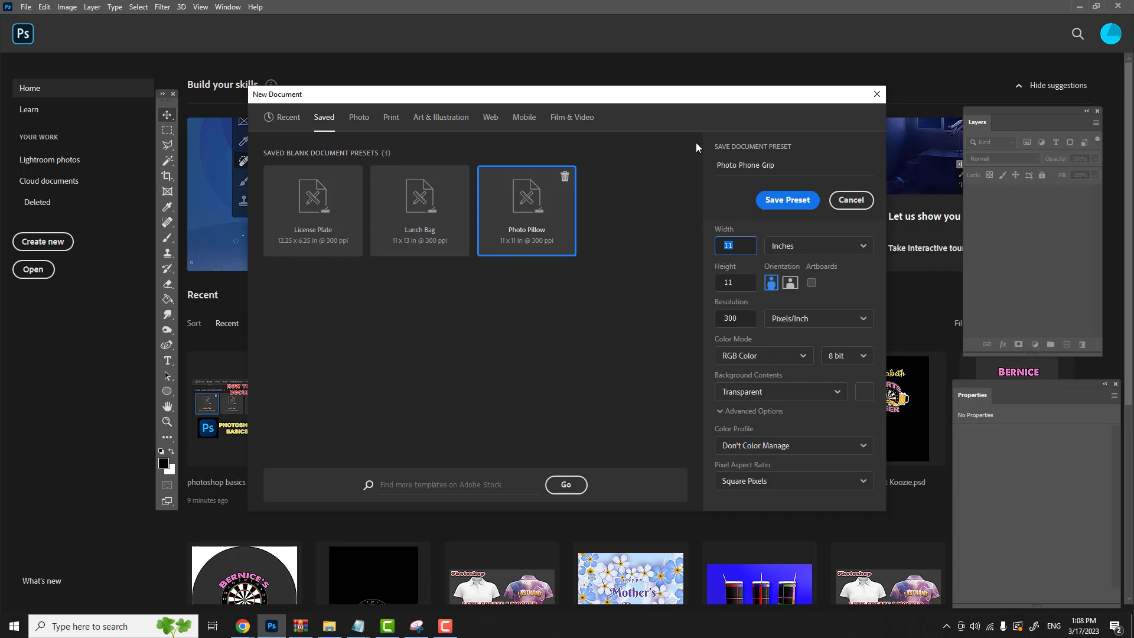
text(1.65)
key(Tab)
key(Tab)
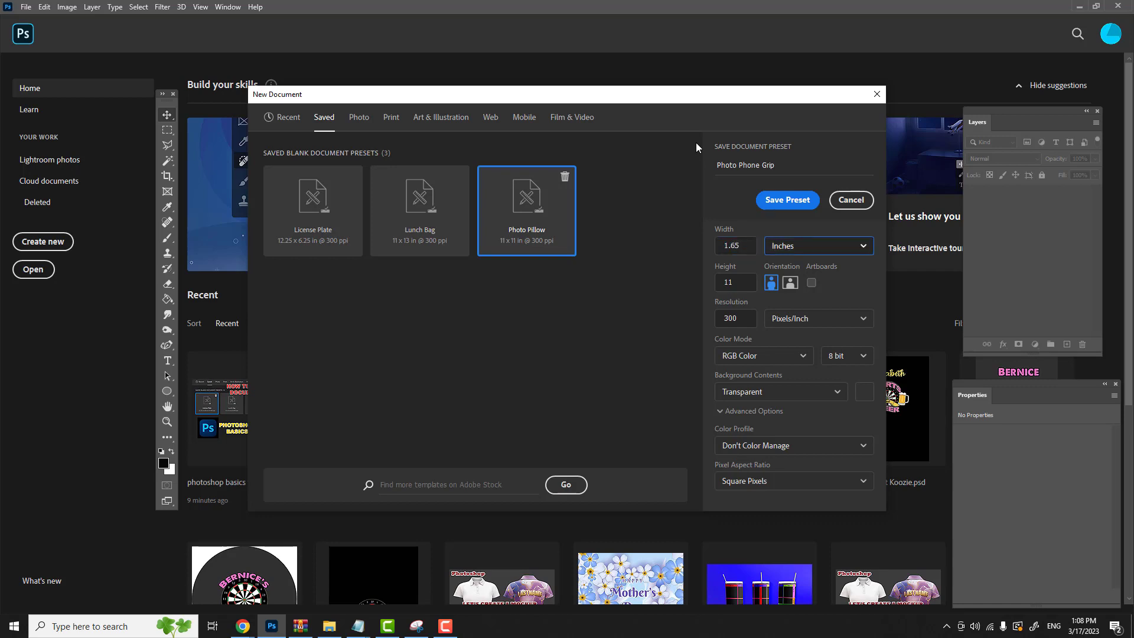
text(1.)
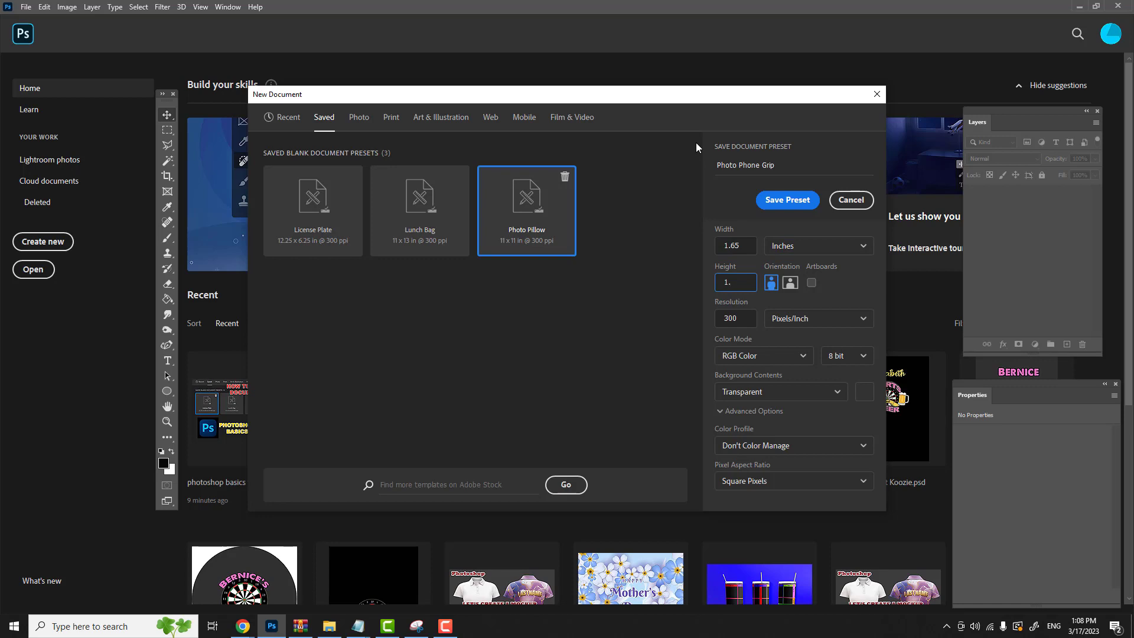
text(65)
click(782, 202)
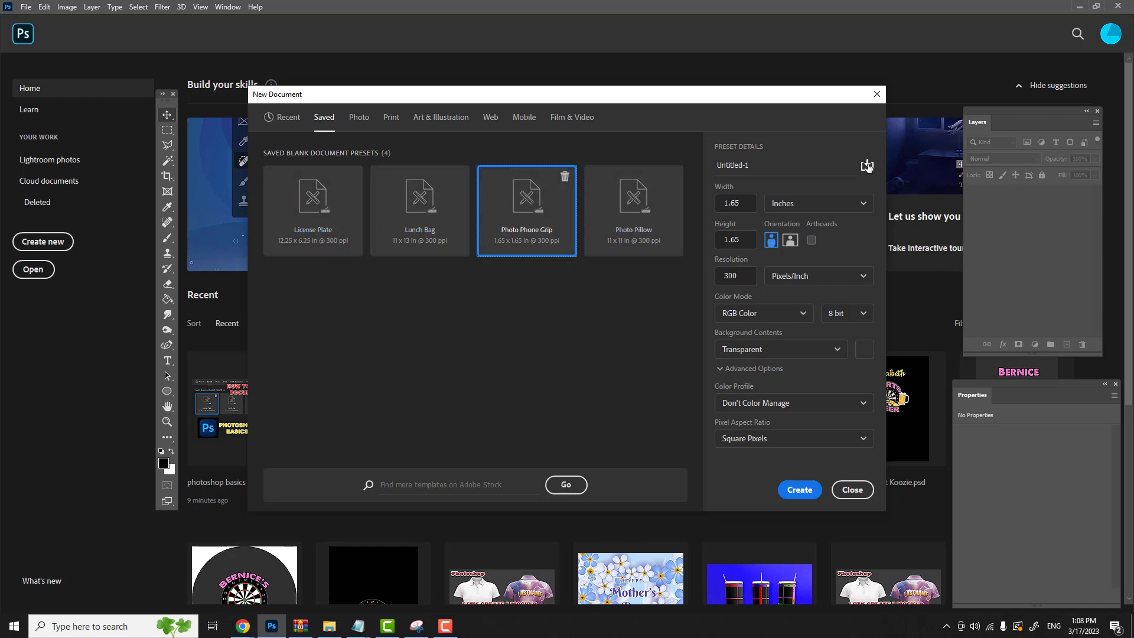
click(867, 166)
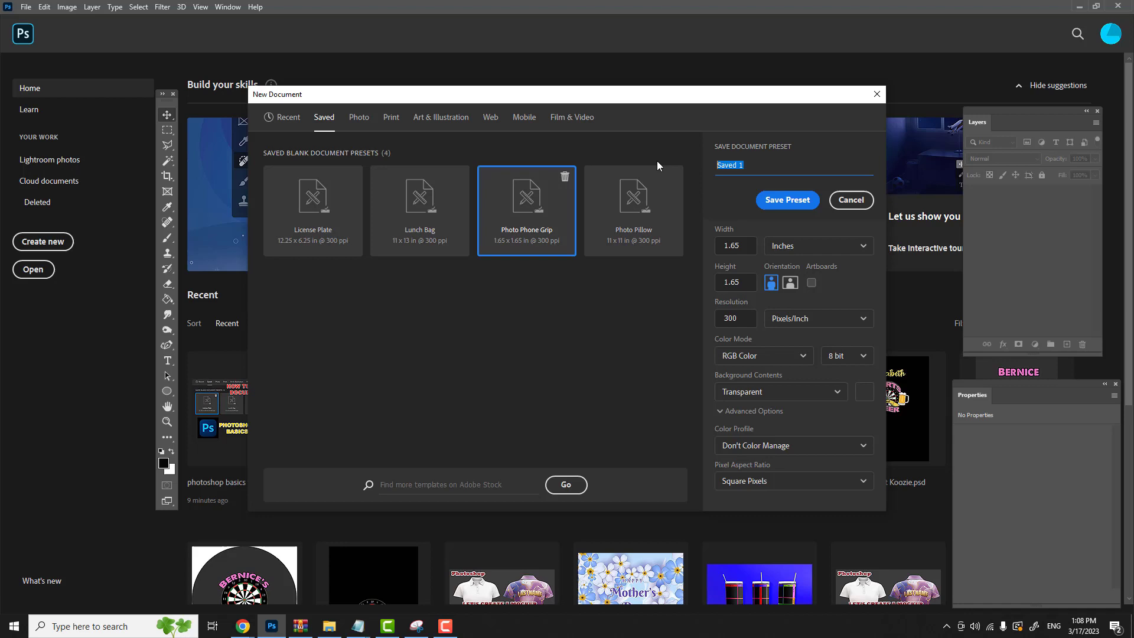
Save a 9 x 7.5 in preset named 'Mouse Pad'
text(Mouse Pad)
key(Tab)
key(Tab)
key(Tab)
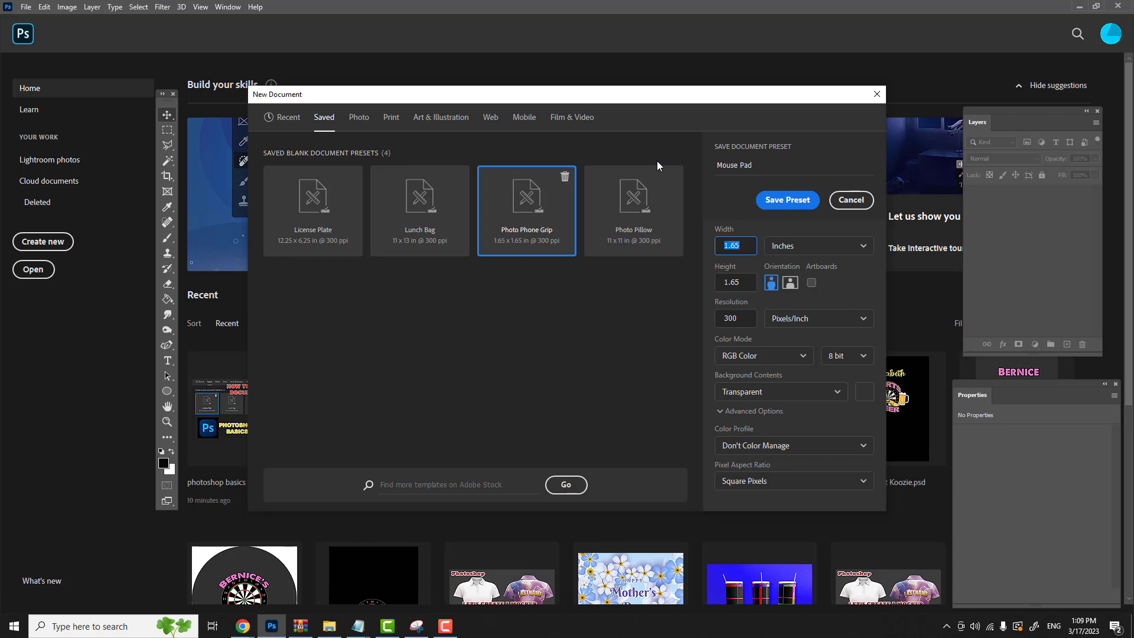
text(9)
key(Tab)
key(Tab)
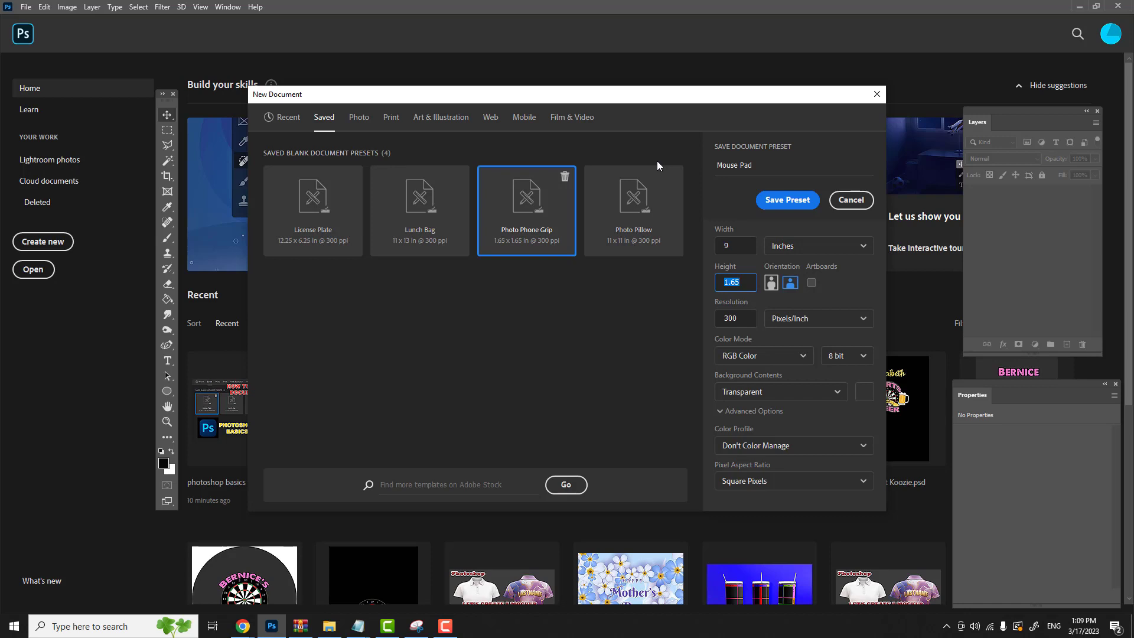
text(7.5)
key(Tab)
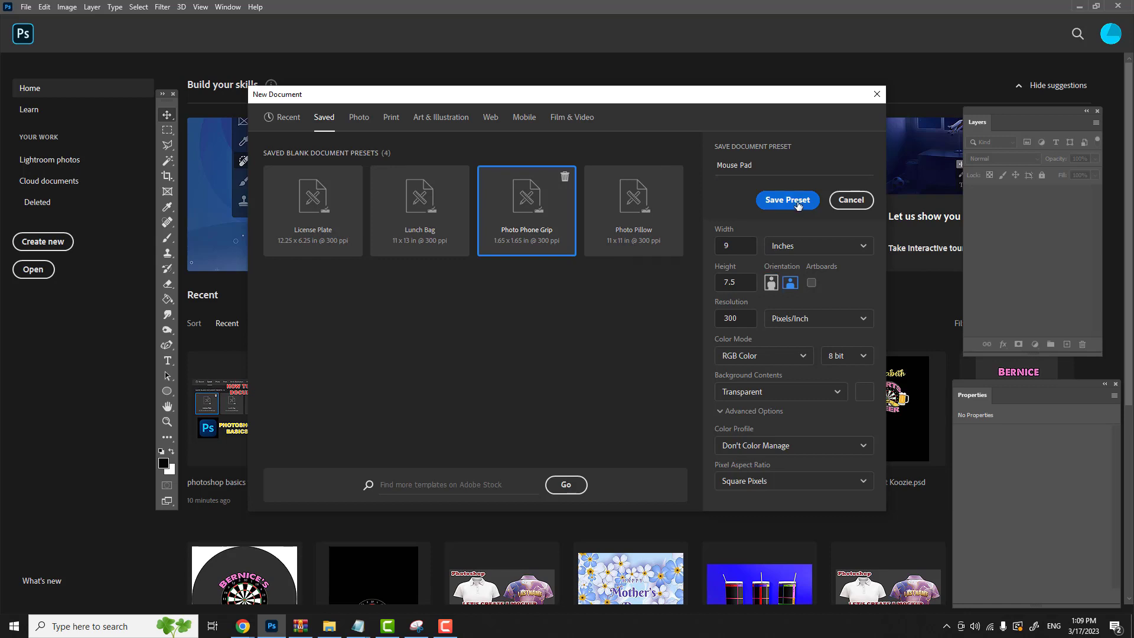
click(797, 200)
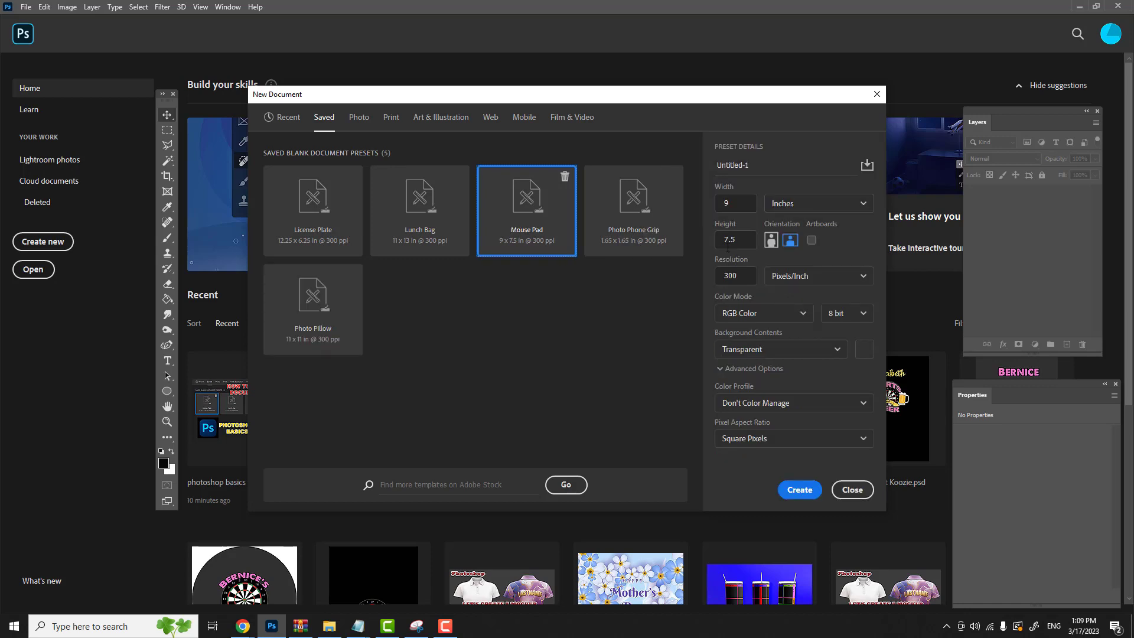
Save a 4 x 2.83 in preset named 'Benelux Christmas Ornament'
click(866, 166)
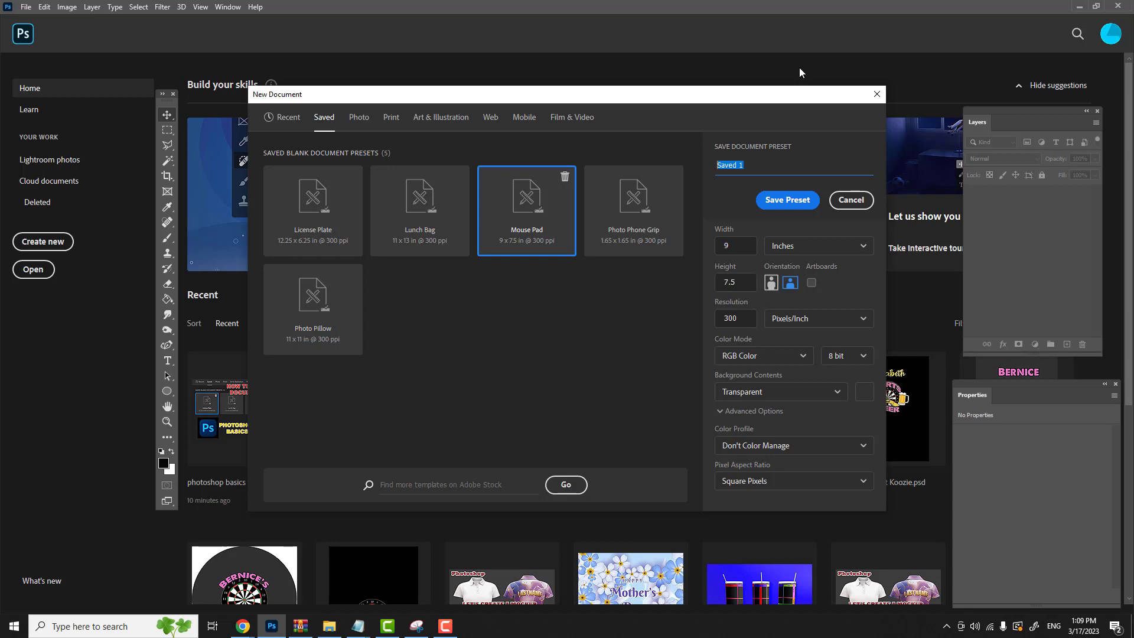
text(Benelux Christmas o)
key(BackSpace)
text(Ornament)
key(Tab)
key(Tab)
key(Tab)
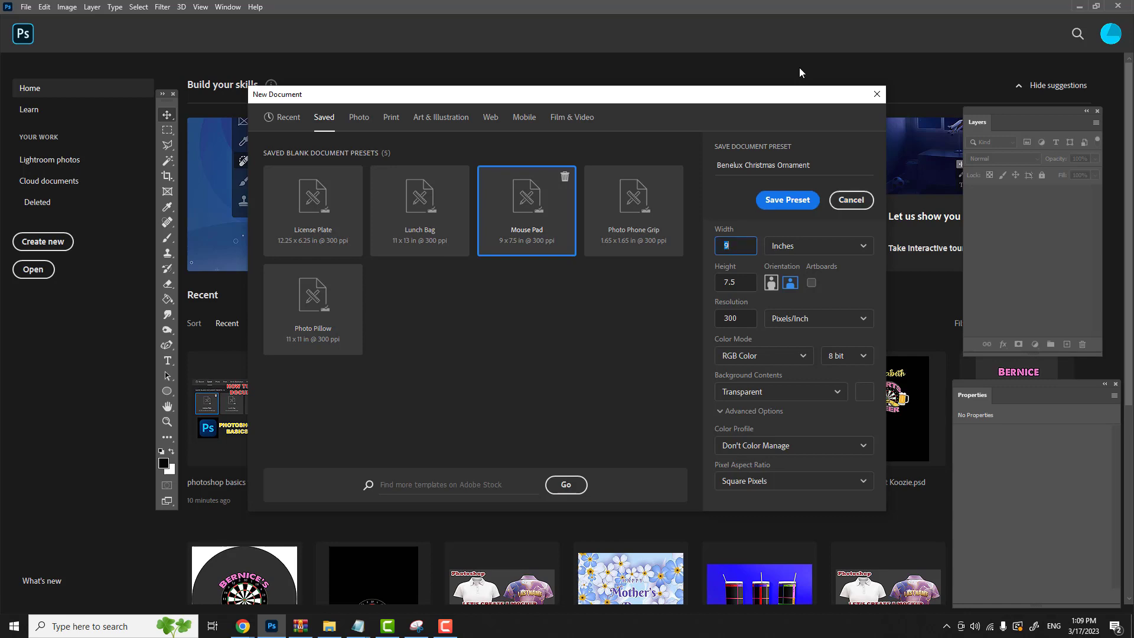
text(4)
key(Tab)
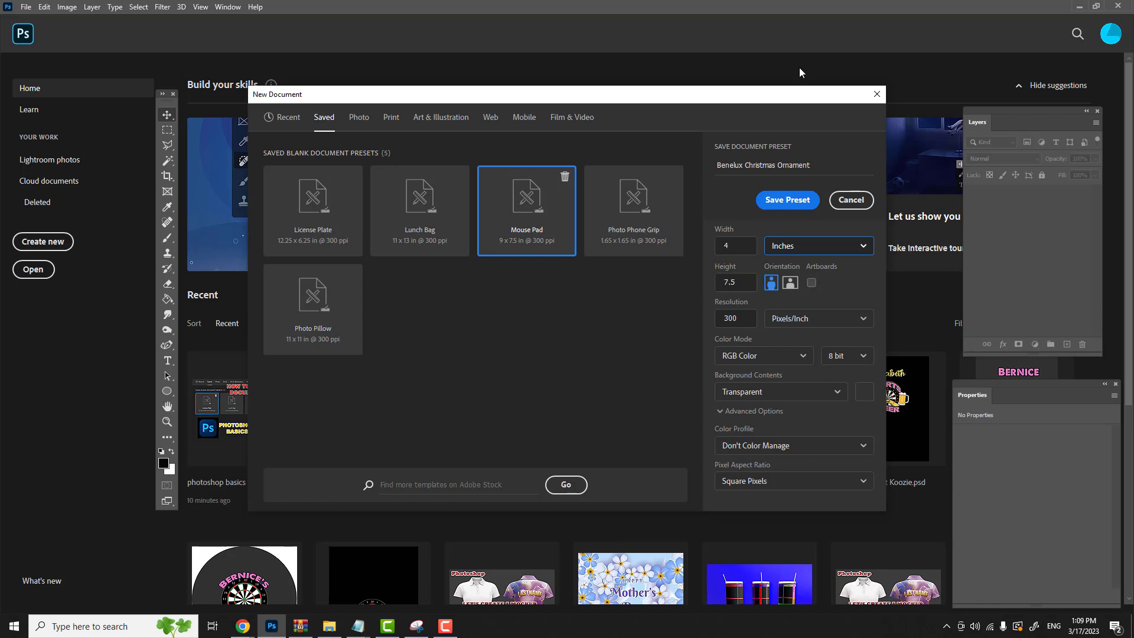
click(746, 283)
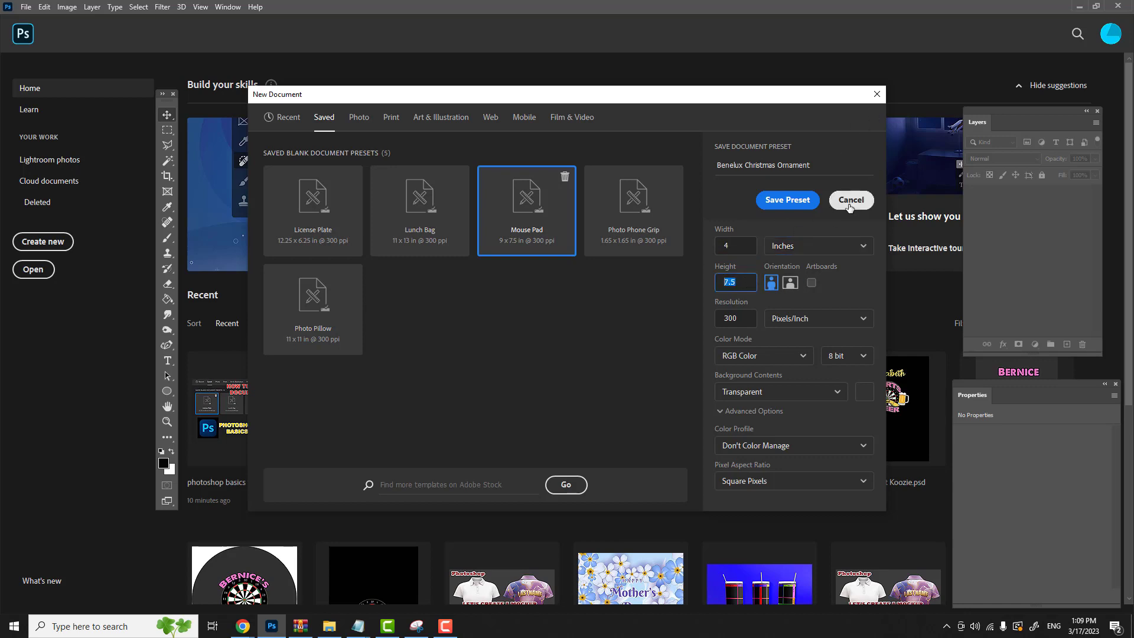
text(2.83)
key(Tab)
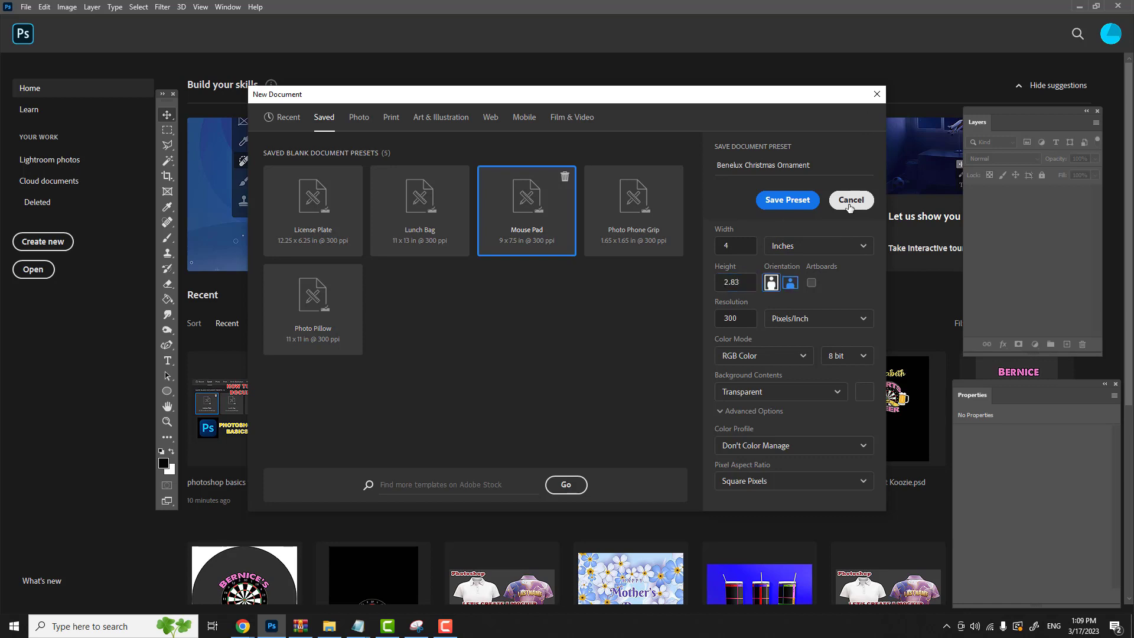
click(804, 204)
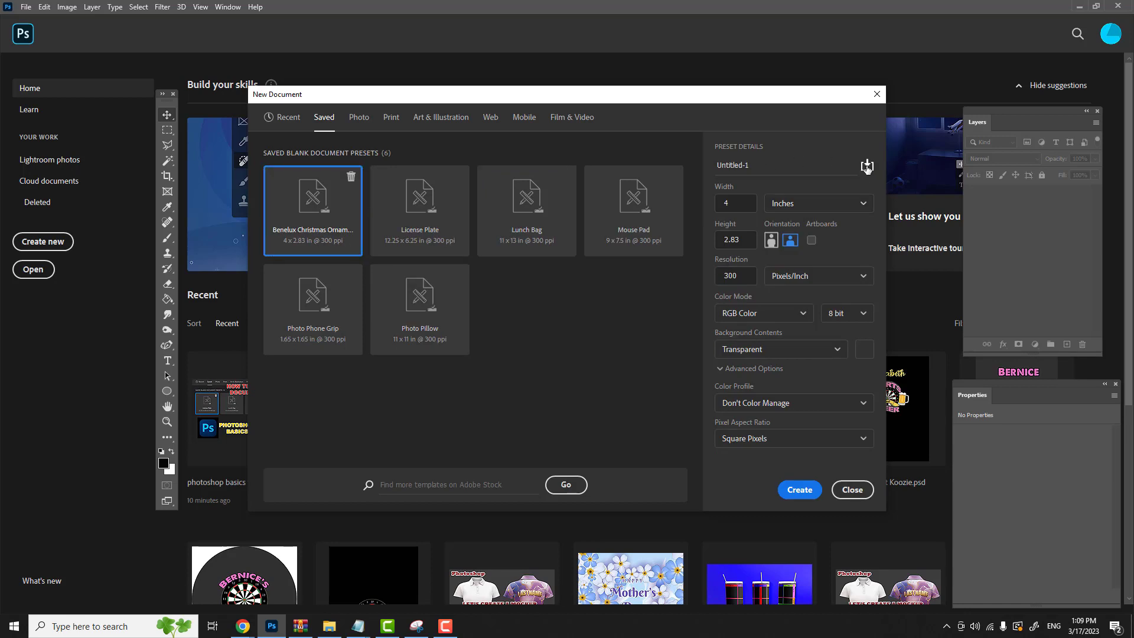
Cancel an extra preset save and switch the dialog to the Recent document sizes
click(866, 166)
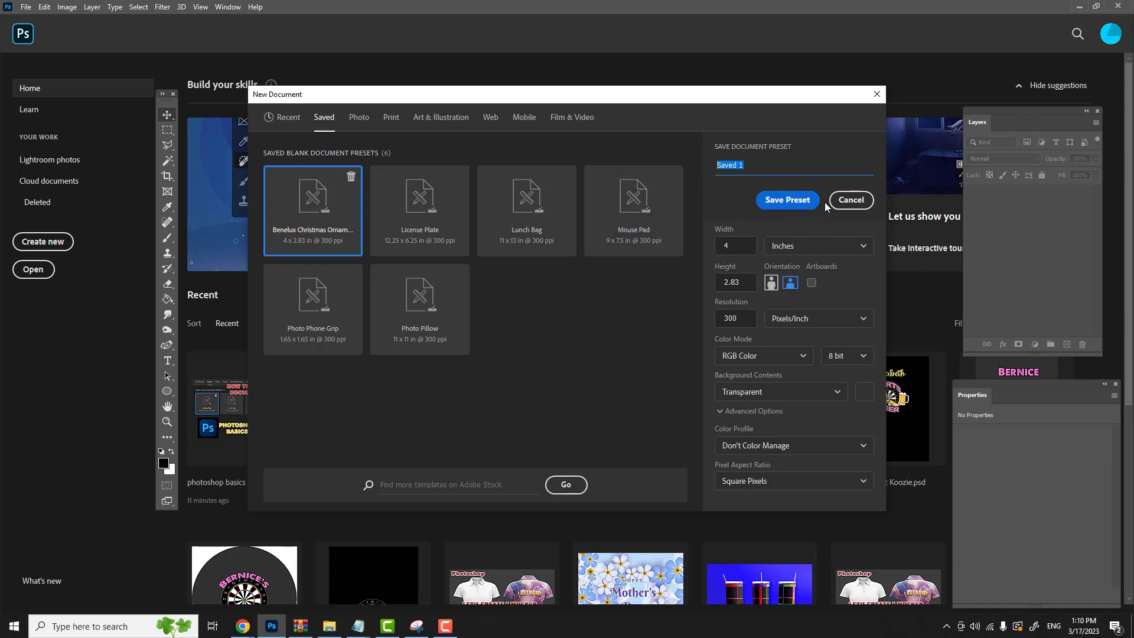
click(849, 201)
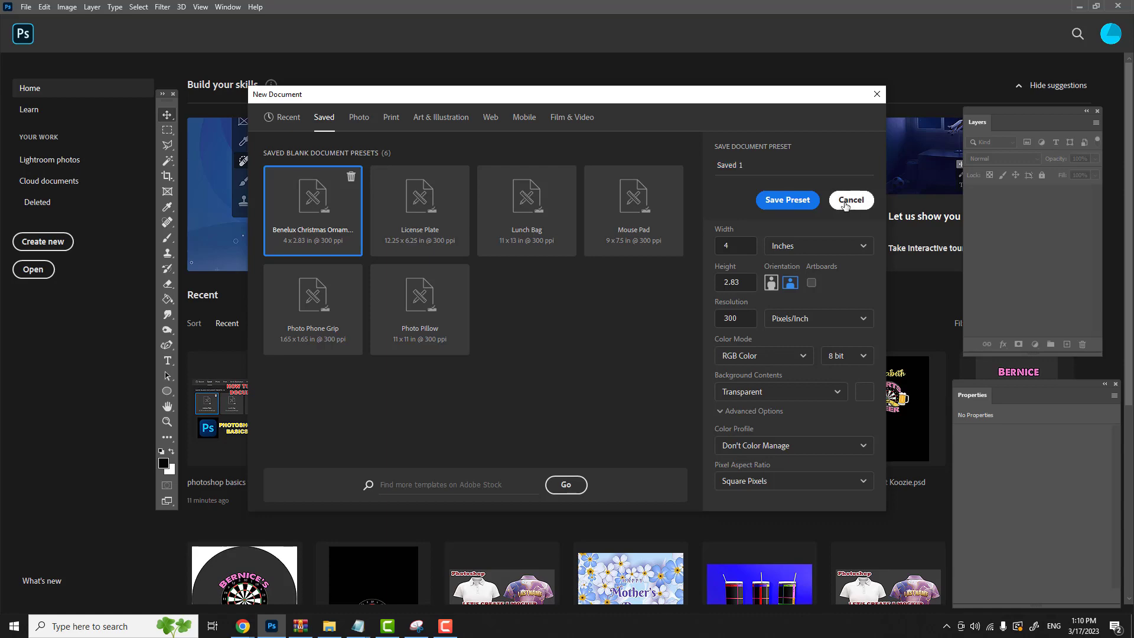
click(289, 118)
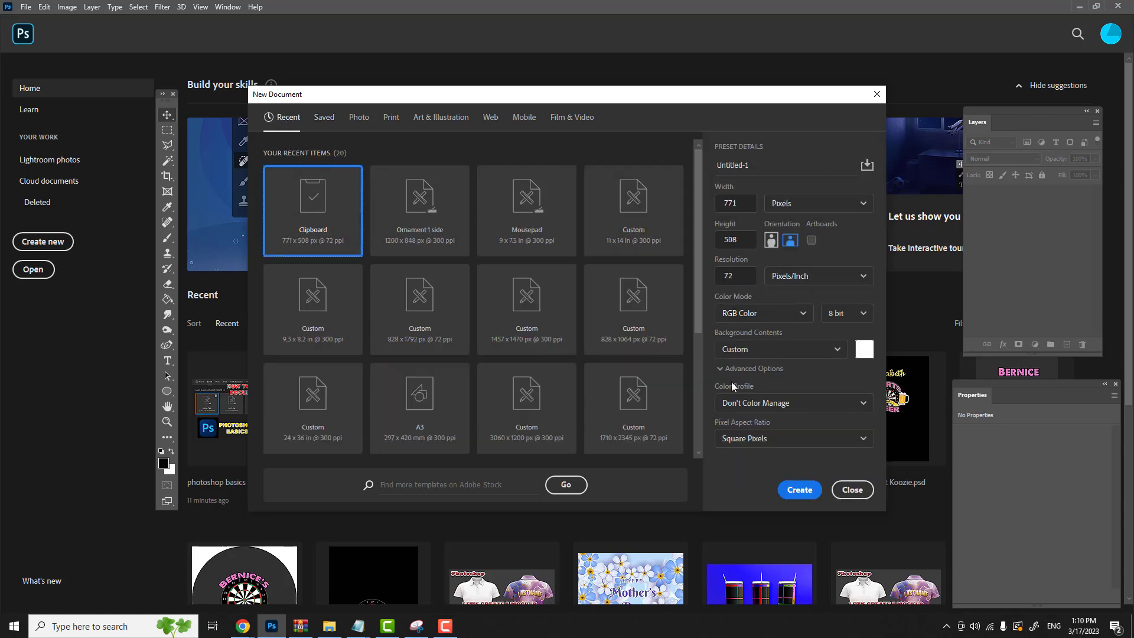
Close the New Document dialog and reopen File > New on the Saved presets list
click(853, 490)
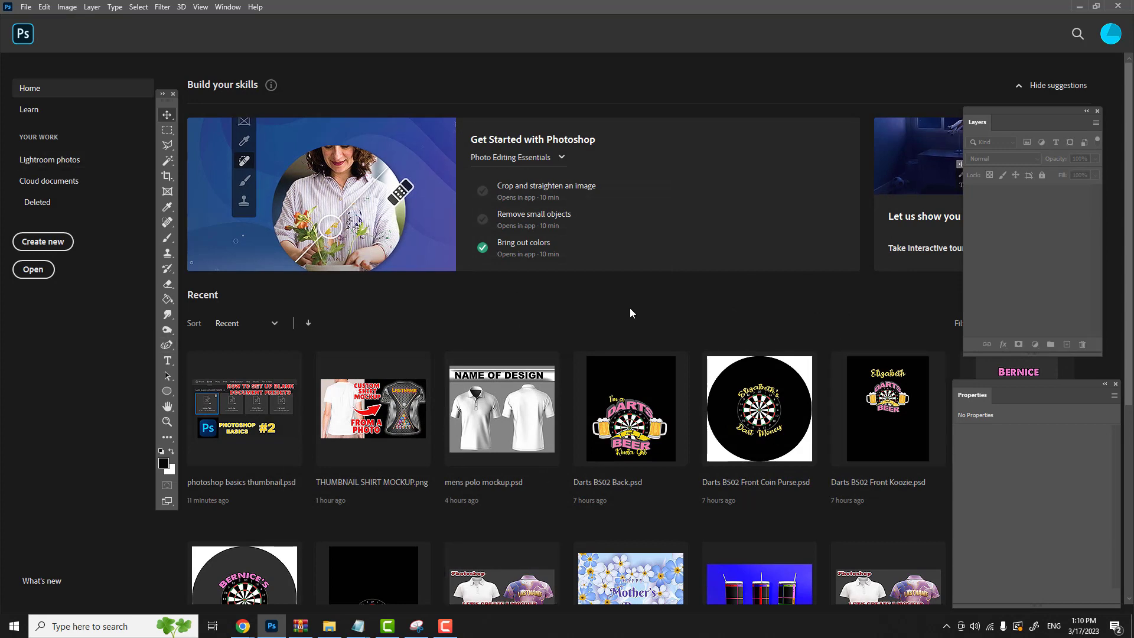
click(27, 7)
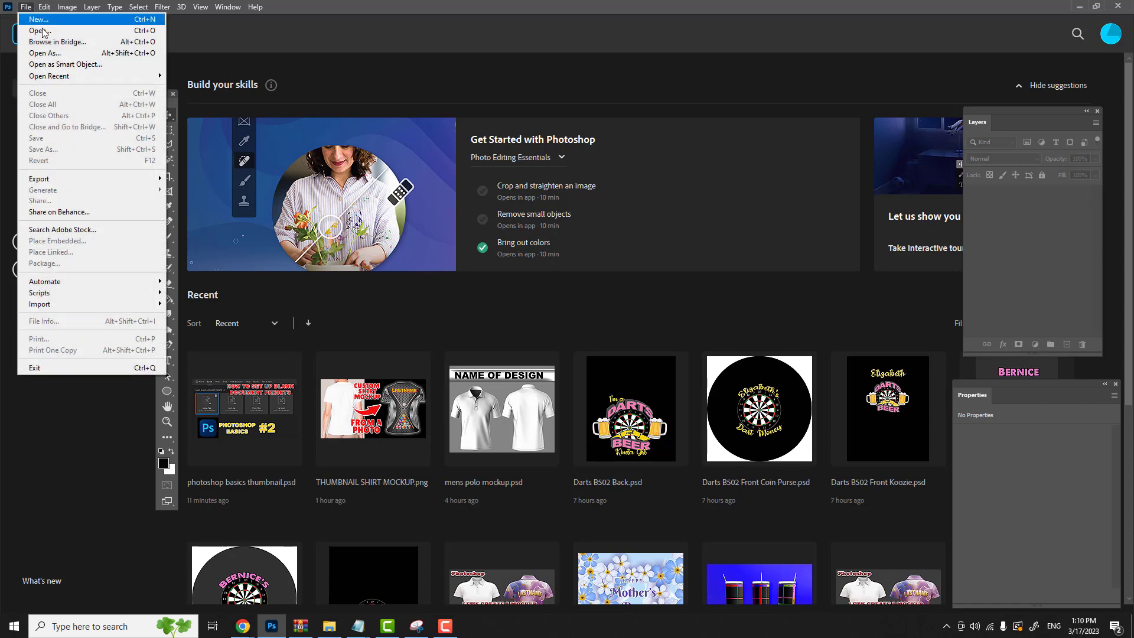
click(40, 30)
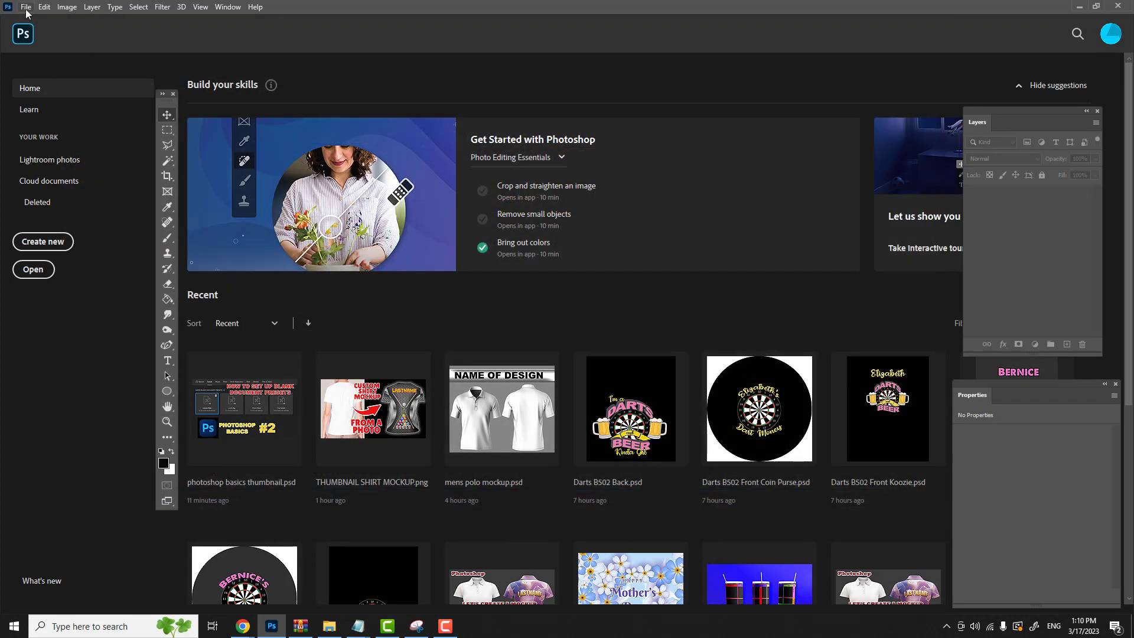
click(26, 7)
click(35, 21)
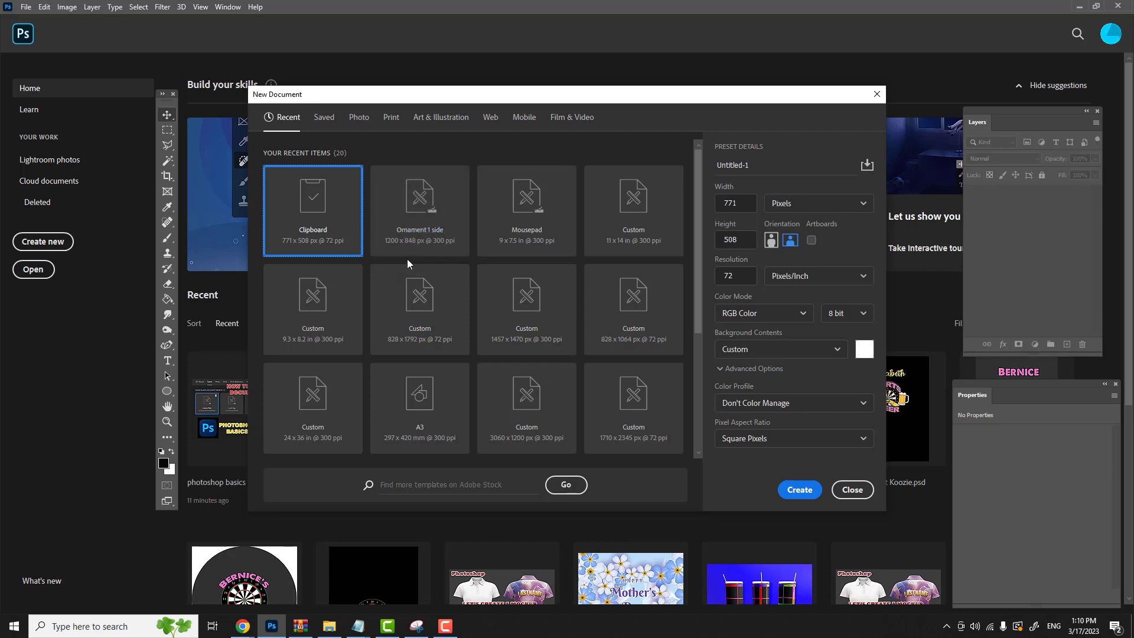
click(323, 120)
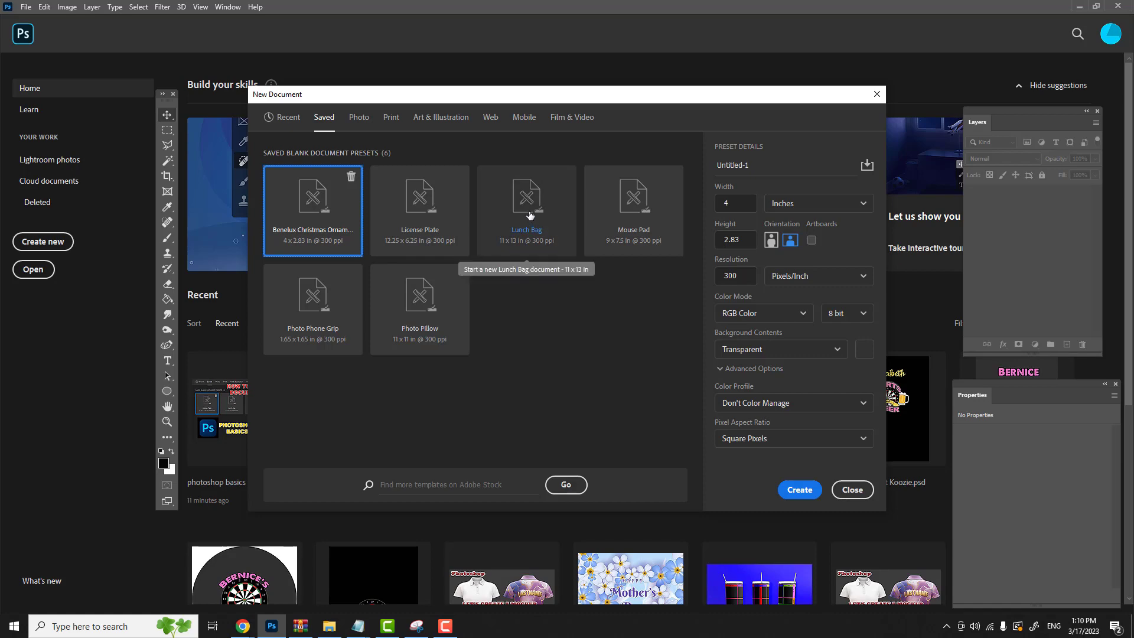
Open a new transparent 11 x 13 in, 300 ppi document from the saved Lunch Bag preset
double_click(530, 215)
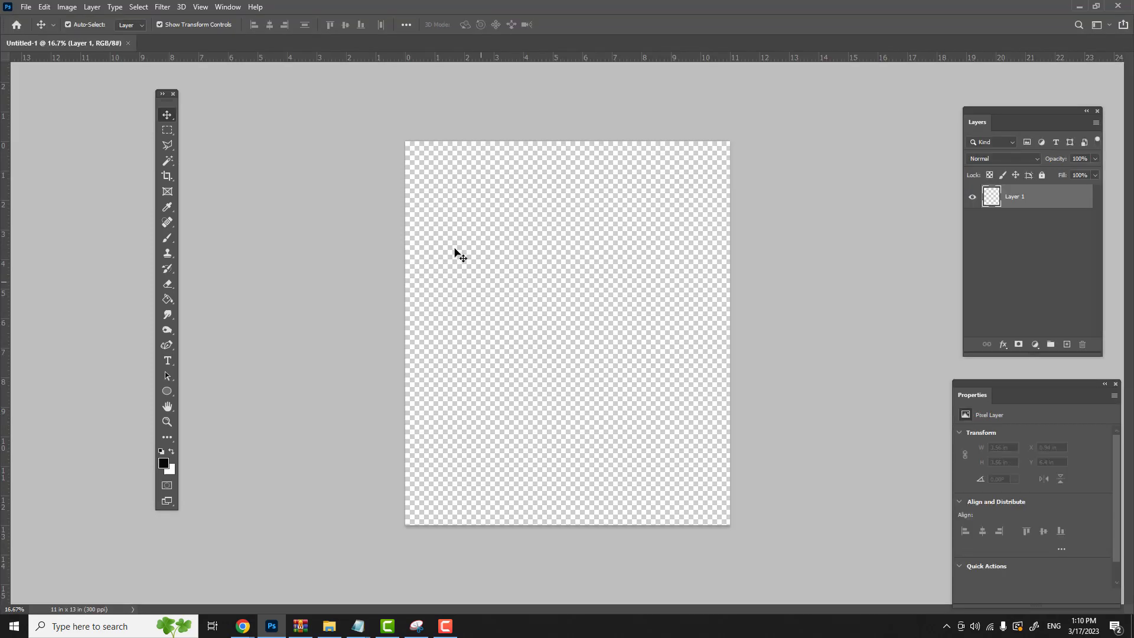